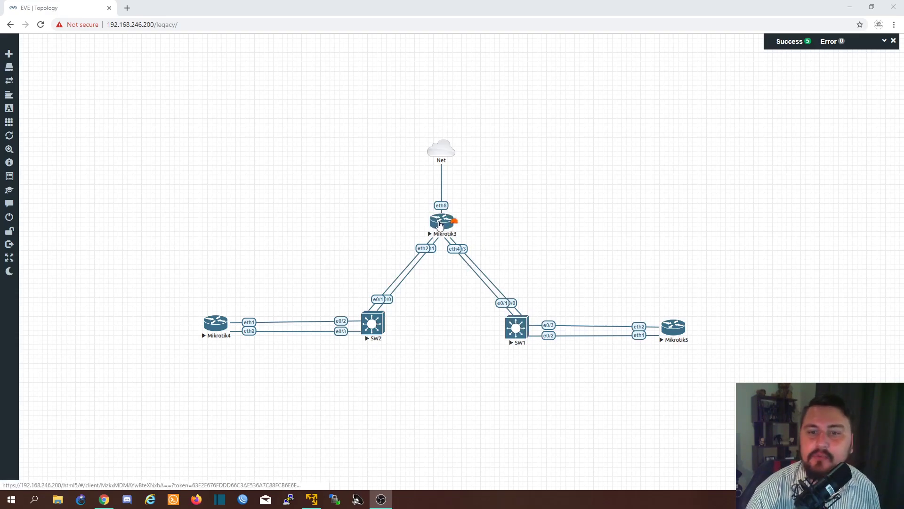
# - Open the Mikrotik3 and SW1 consoles, place SW1's window beside Mikrotik3's, and bring up the switch prompt
pyautogui.click(440, 224)
pyautogui.click(445, 224)
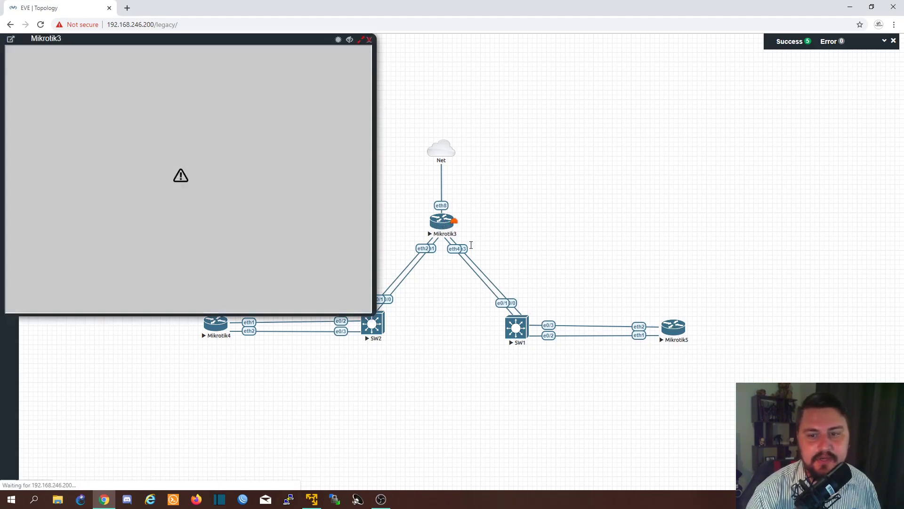
pyautogui.click(517, 327)
pyautogui.moveTo(135, 39); pyautogui.dragTo(581, 134)
pyautogui.click(154, 95)
pyautogui.press('Return')
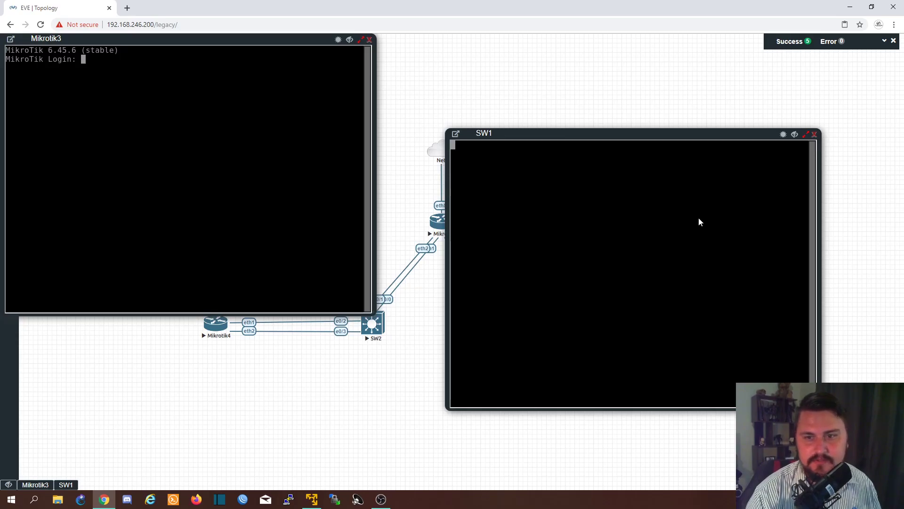
pyautogui.click(637, 202)
pyautogui.press('Return')
pyautogui.press('Return')
# - Log in to the Mikrotik3 console as admin, leaving the password empty
pyautogui.click(209, 182)
pyautogui.write('admin')
pyautogui.press('Return')
# - Close and reopen the Mikrotik3 console, arranging it side by side with the SW1 console
pyautogui.press('Return')
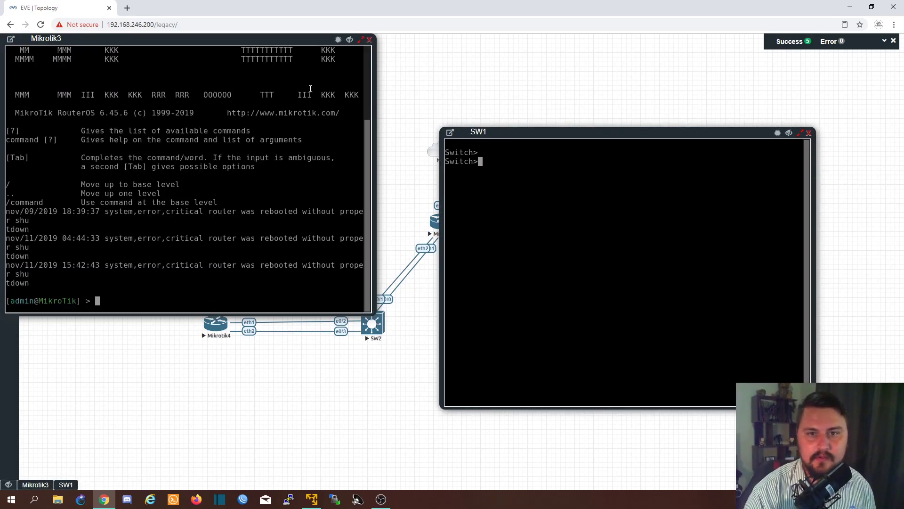
pyautogui.click(370, 40)
pyautogui.moveTo(479, 132); pyautogui.dragTo(566, 138)
pyautogui.click(442, 221)
pyautogui.moveTo(126, 38); pyautogui.dragTo(166, 135)
# - Enter privileged EXEC mode on SW1
pyautogui.press('Return')
pyautogui.press('Return')
pyautogui.moveTo(588, 138); pyautogui.dragTo(556, 140)
pyautogui.press('Return')
pyautogui.press('Return')
pyautogui.write('en')
pyautogui.press('Return')
pyautogui.press('Return')
pyautogui.press('Return')
pyautogui.press('Return')
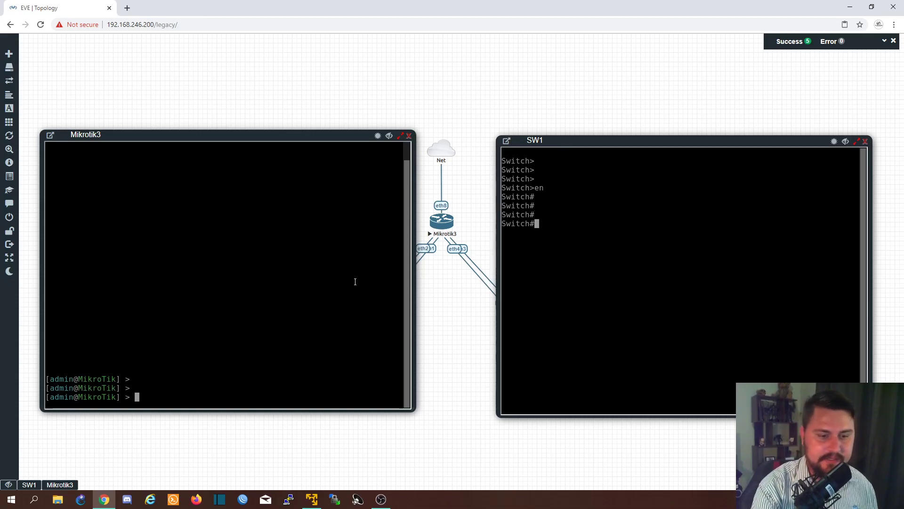
# - Add a bonding interface named PO2 on Mikrotik3 with transmit-hash-policy layer-2-and-3, mode 802.3ad and slaves ether3,ether4
pyautogui.write('interface bonding add po')
pyautogui.press('BackSpace')
pyautogui.press('BackSpace')
pyautogui.press('BackSpace')
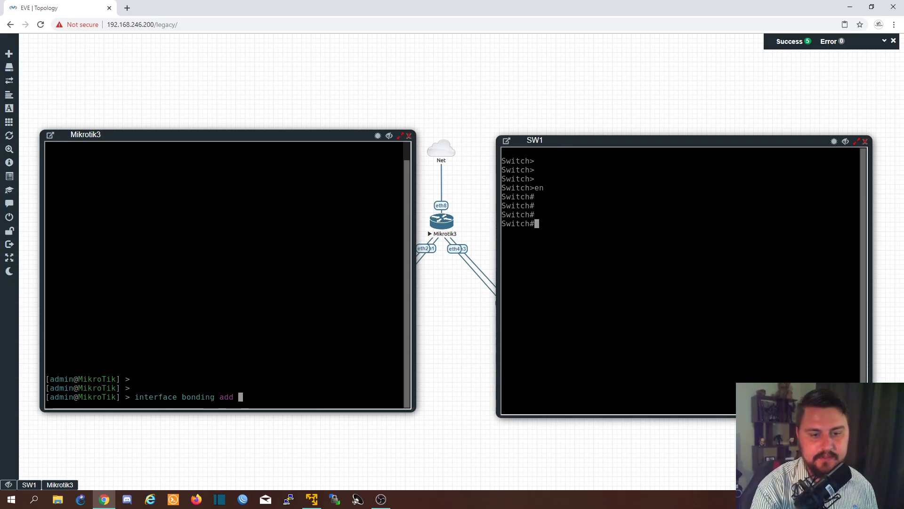
pyautogui.write('name=PO')
pyautogui.write('2 ')
pyautogui.write('tr')
pyautogui.press('Tab')
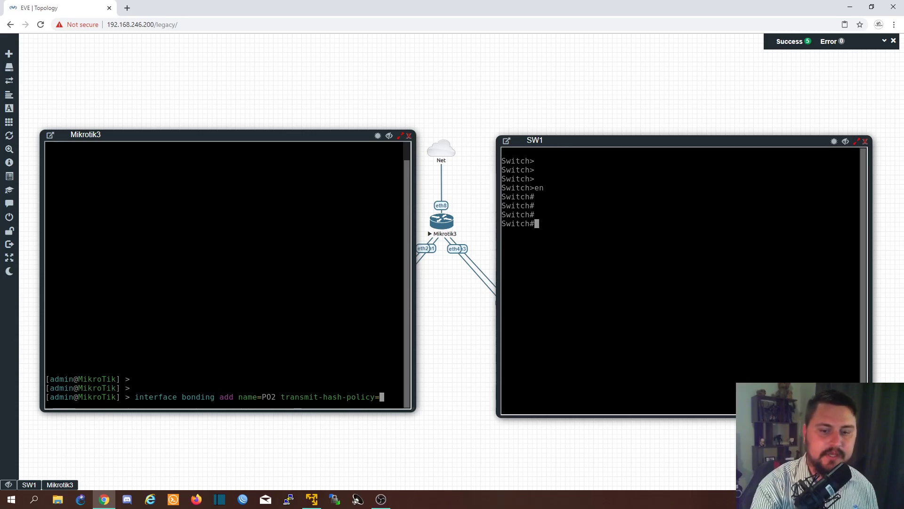
pyautogui.write('layer-2-and-3 ')
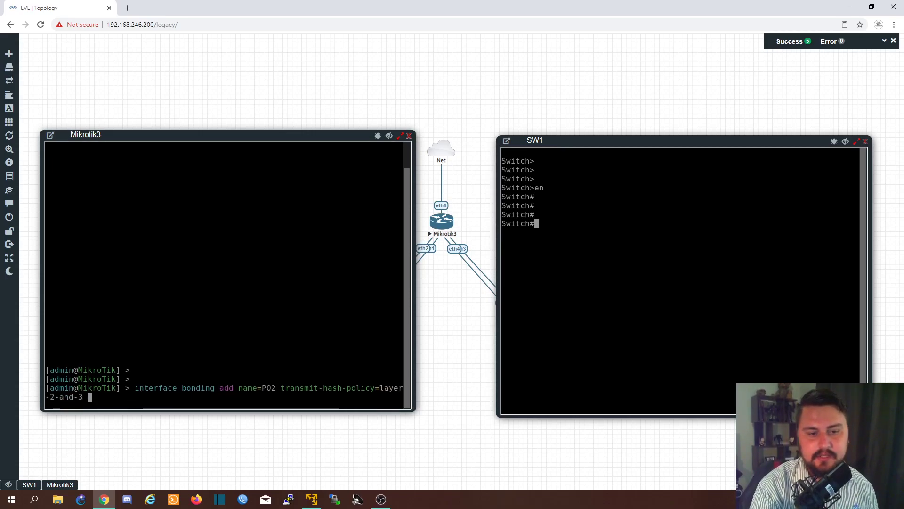
pyautogui.write('mode=802')
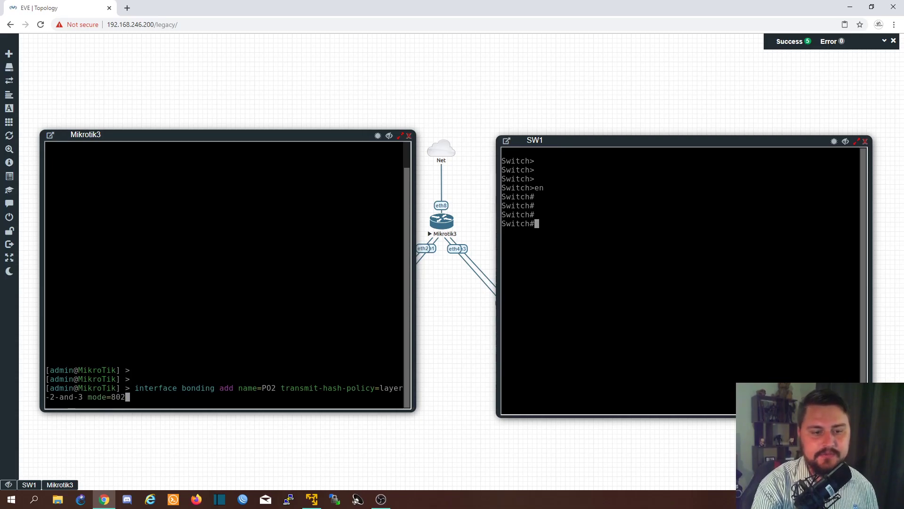
pyautogui.write('.3ad slaves=ether3,ether4')
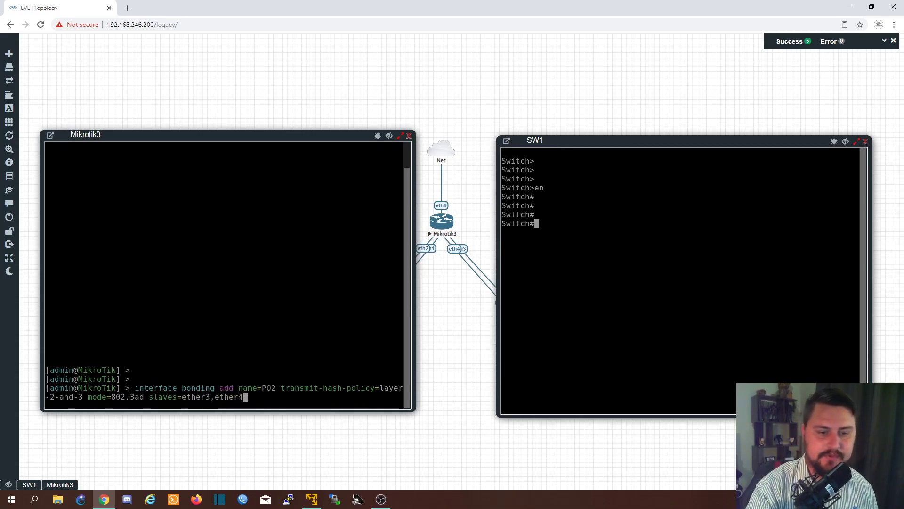
pyautogui.press('Return')
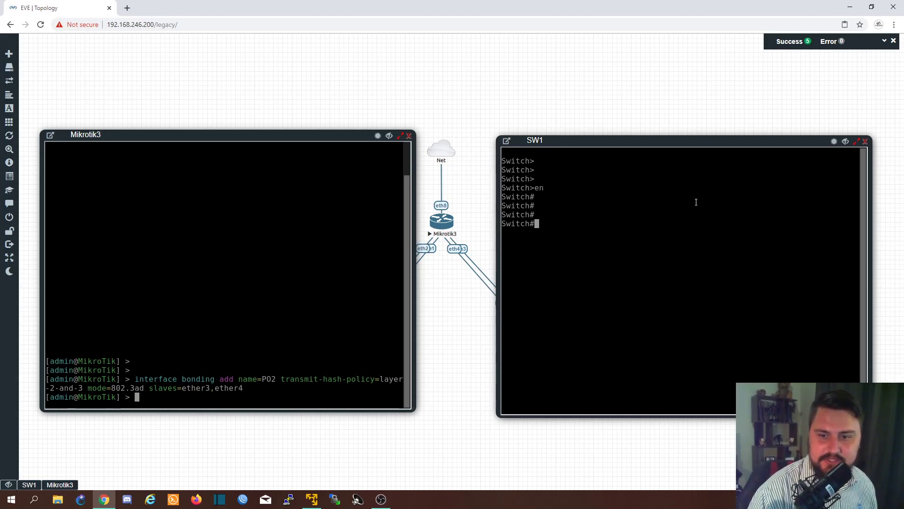
# - Enter configuration mode on SW1, select interface range e0/0-1 and bring those interfaces up with no shut
pyautogui.write('config t')
pyautogui.press('Return')
pyautogui.write('inter')
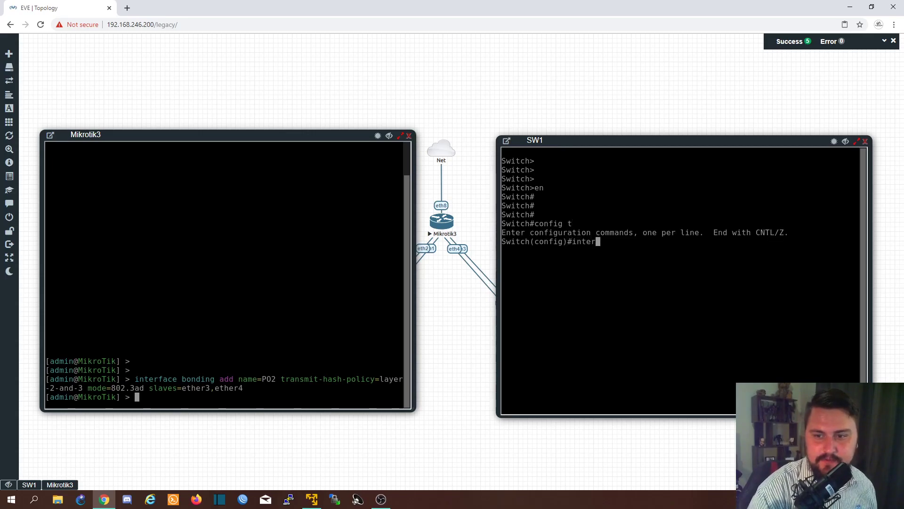
pyautogui.press('Tab')
pyautogui.write('ra')
pyautogui.press('Tab')
pyautogui.press('Return')
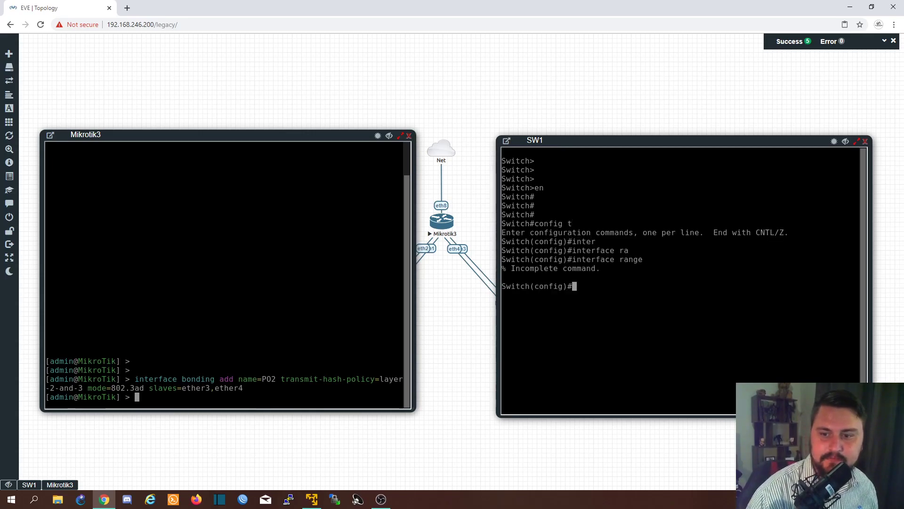
pyautogui.moveTo(663, 141); pyautogui.dragTo(629, 132)
pyautogui.press('Up')
pyautogui.write('e0/0-1')
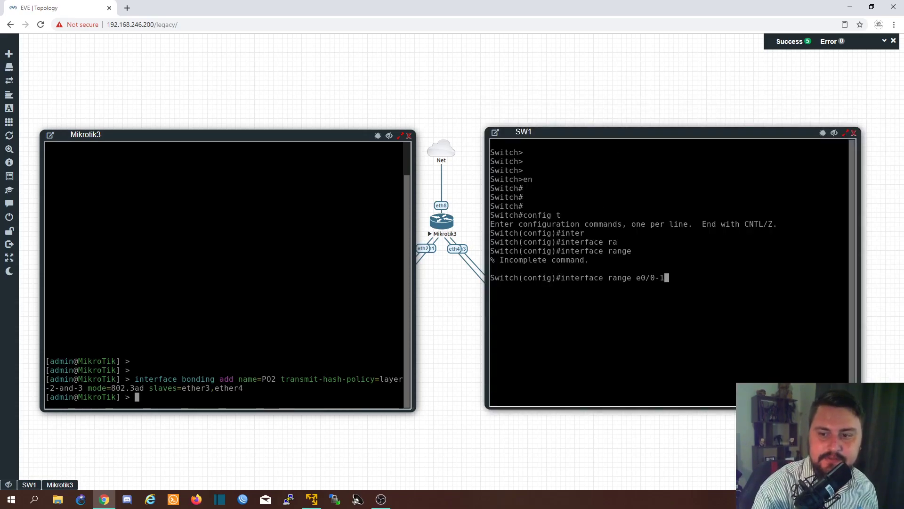
pyautogui.press('Return')
pyautogui.write('no shut')
pyautogui.press('Return')
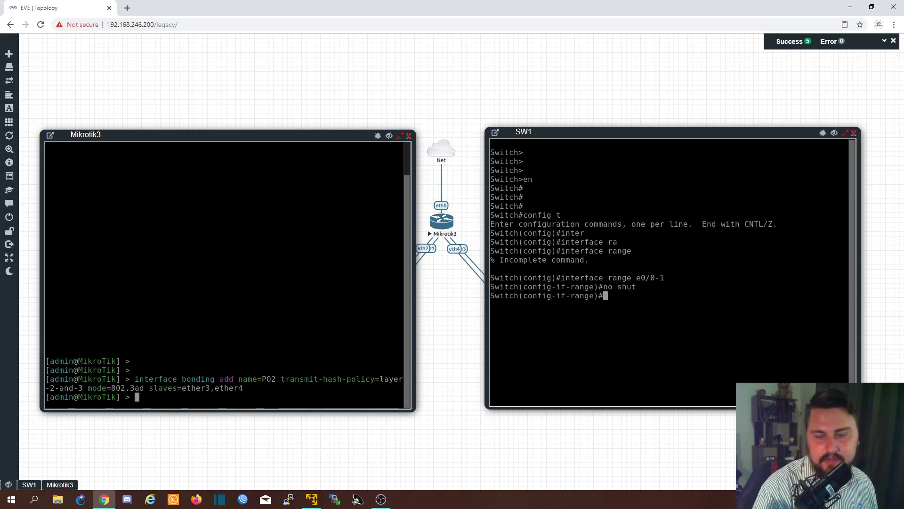
pyautogui.write('en')
pyautogui.press('Tab')
pyautogui.press('BackSpace')
pyautogui.press('BackSpace')
# - Set the trunk encapsulation of SW1's interface range e0/0-1 to dot1q
pyautogui.write('swi')
pyautogui.press('Tab')
pyautogui.write('en')
pyautogui.press('Tab')
pyautogui.write('c')
pyautogui.press('Tab')
pyautogui.press('BackSpace')
pyautogui.press('BackSpace')
pyautogui.press('BackSpace')
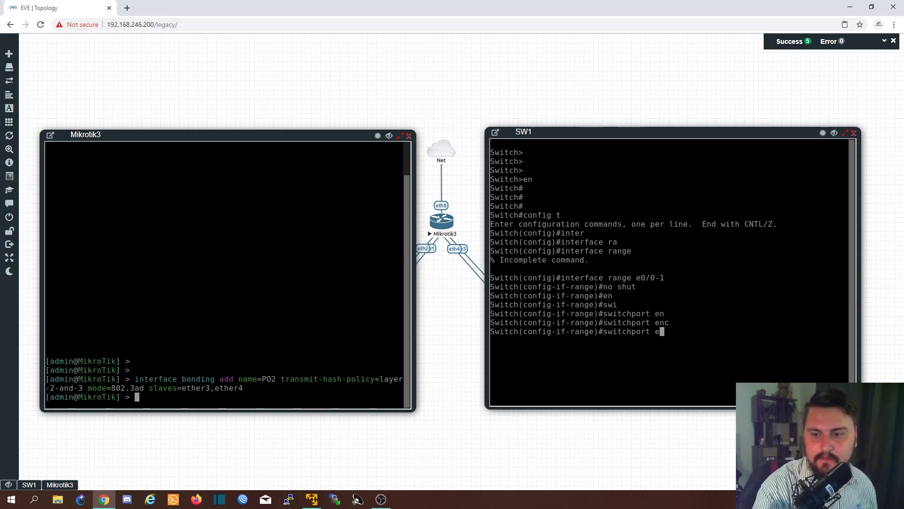
pyautogui.write('tr')
pyautogui.press('Tab')
pyautogui.press('BackSpace')
pyautogui.press('BackSpace')
pyautogui.press('BackSpace')
pyautogui.press('BackSpace')
pyautogui.press('Tab')
pyautogui.write('en')
pyautogui.press('Tab')
pyautogui.write('do')
pyautogui.press('Tab')
pyautogui.press('Return')
# - Set the switchport mode of SW1's interface range e0/0-1 to trunk
pyautogui.write('swi')
pyautogui.press('Tab')
pyautogui.write('mo')
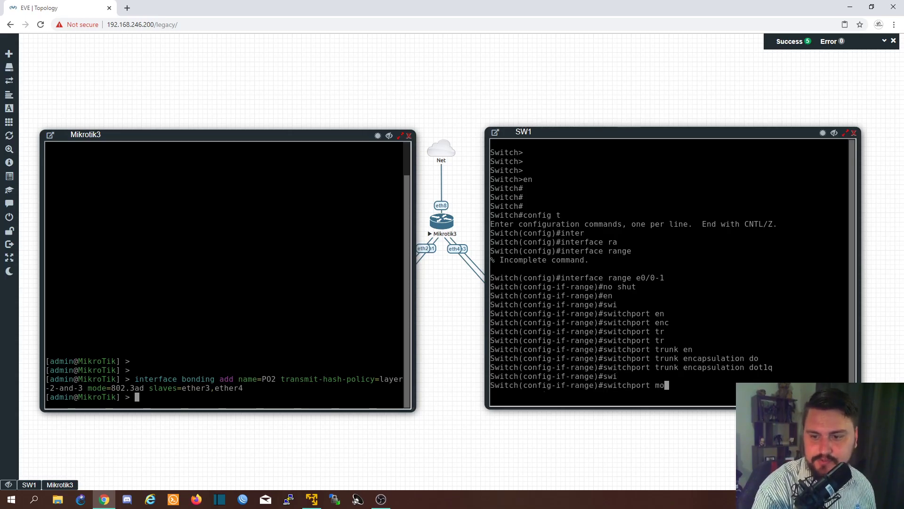
pyautogui.press('Tab')
pyautogui.write('tr')
pyautogui.press('Tab')
pyautogui.press('Return')
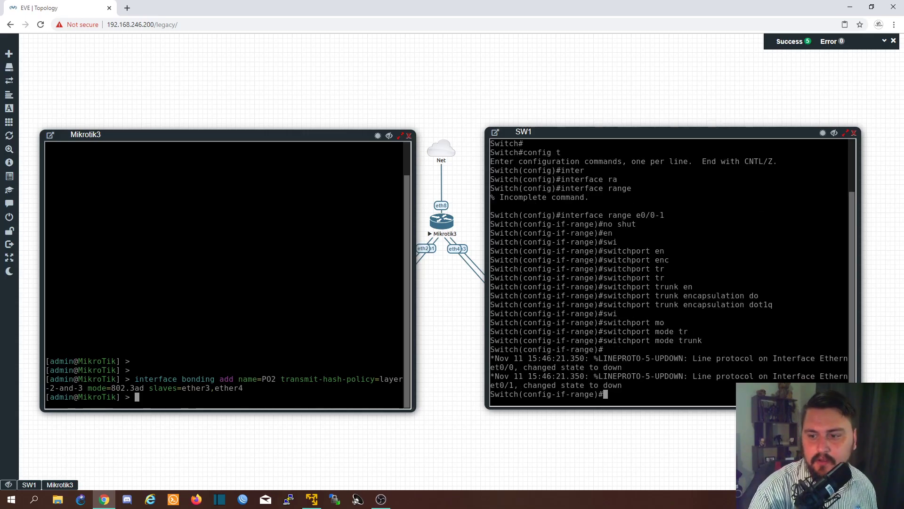
pyautogui.press('Return')
pyautogui.press('Return')
pyautogui.press('Return')
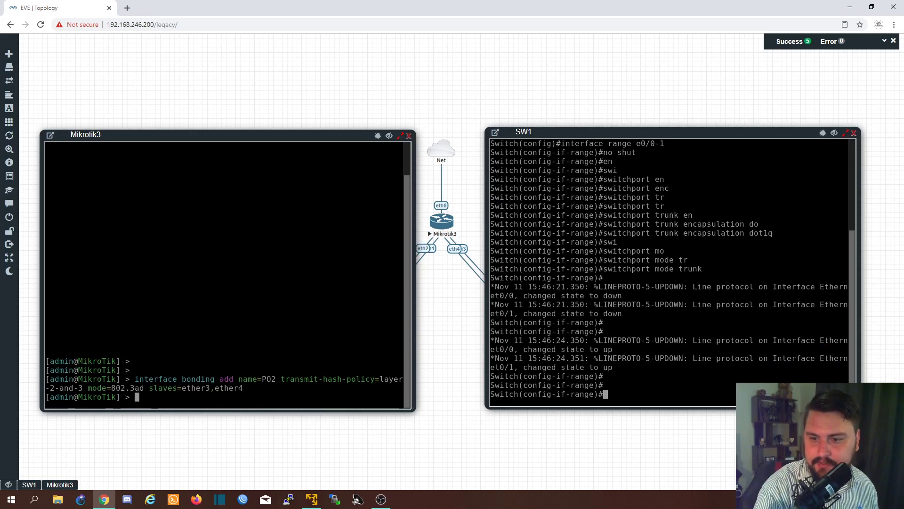
# - Assign SW1's interface range e0/0-1 to channel-group 2 in active mode
pyautogui.write('ch')
pyautogui.press('Tab')
pyautogui.write('annel-')
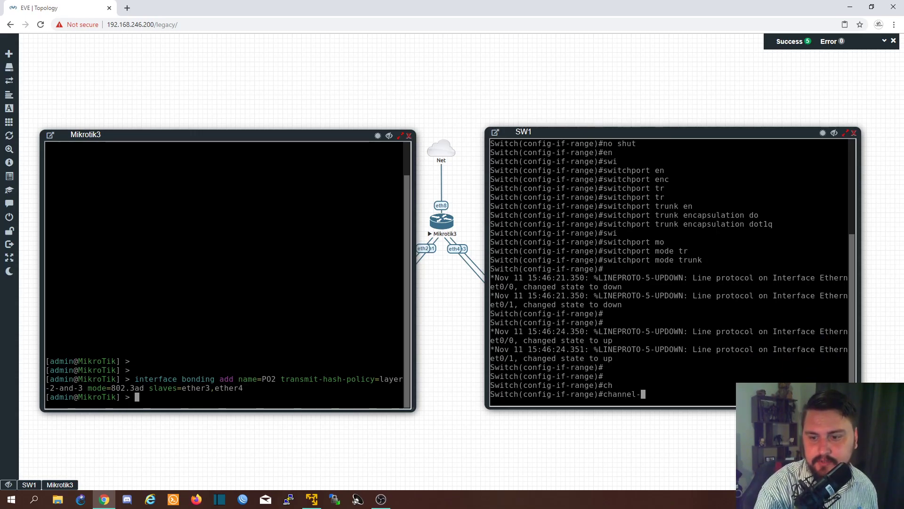
pyautogui.write('grou')
pyautogui.press('Tab')
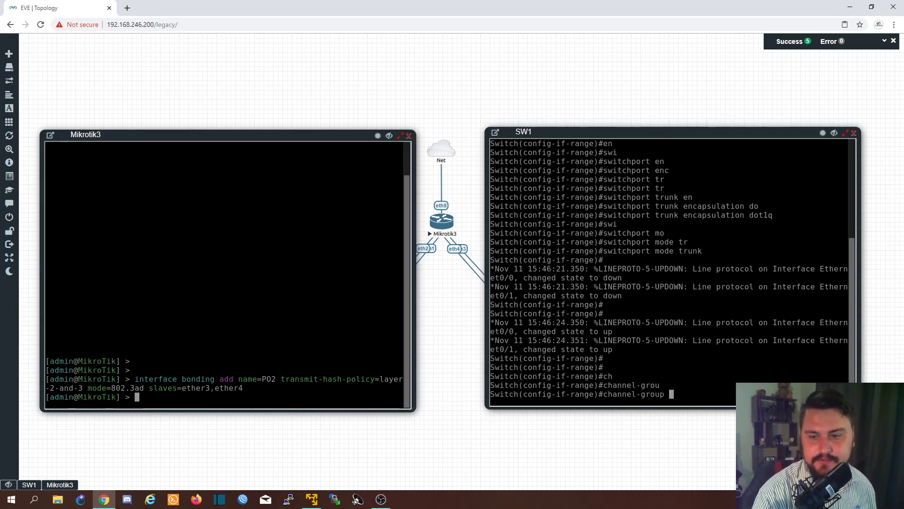
pyautogui.write('2')
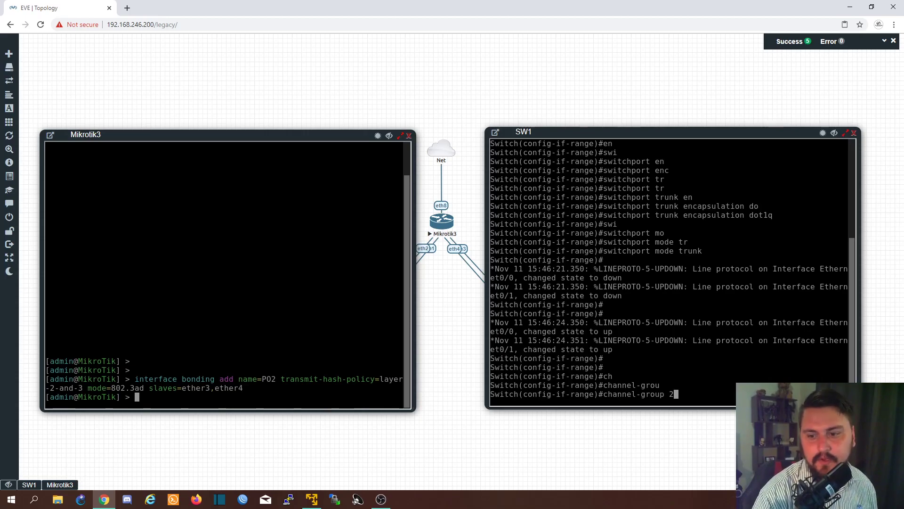
pyautogui.press('Return')
pyautogui.press('Up')
pyautogui.write('m')
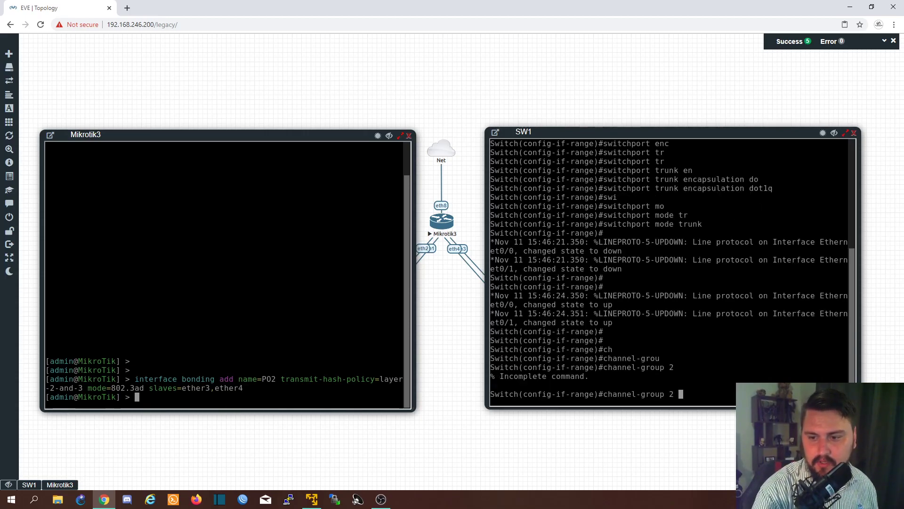
pyautogui.press('Tab')
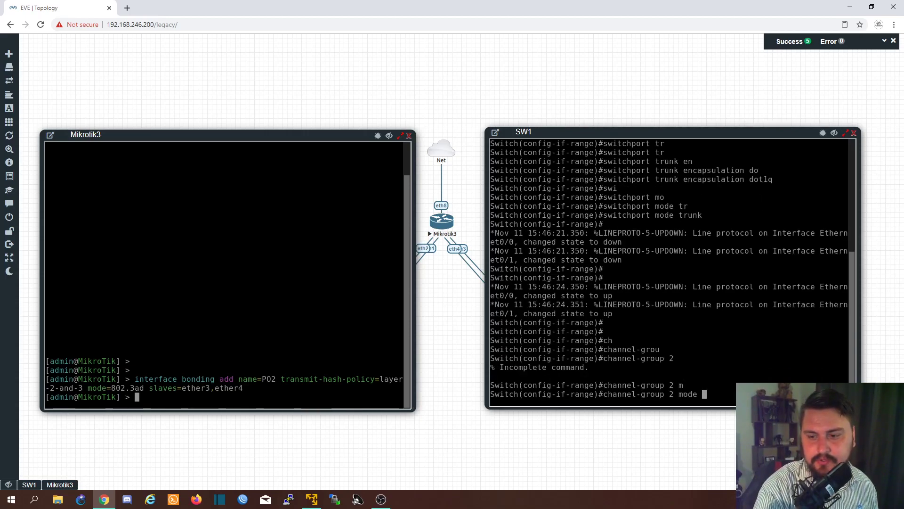
pyautogui.write('ac')
pyautogui.press('Tab')
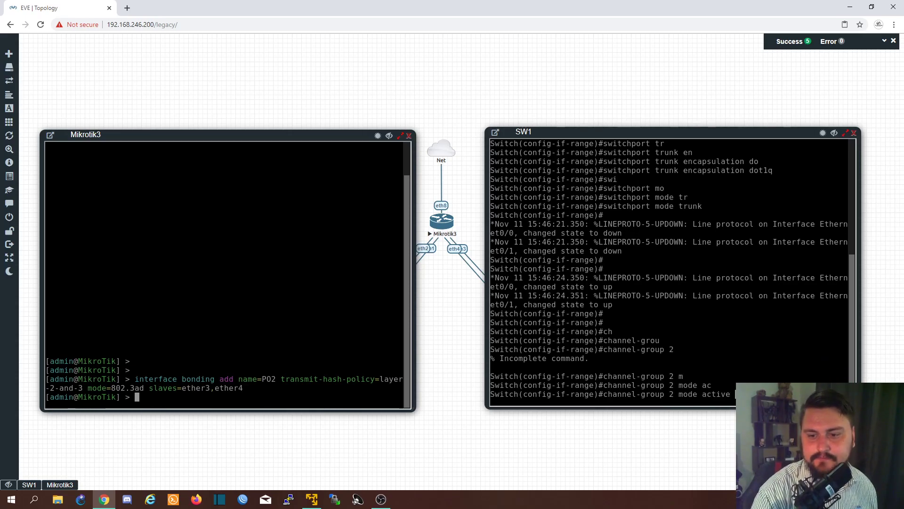
pyautogui.press('Return')
pyautogui.press('Return')
pyautogui.press('Return')
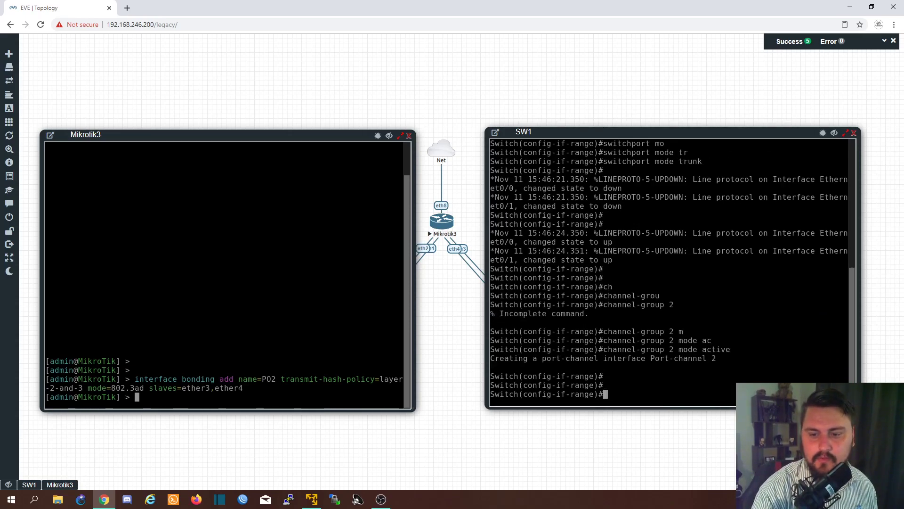
# - Leave interface configuration on SW1, save the configuration with wr, and re-enter global configuration mode
pyautogui.hotkey('ctrl', 'z')
pyautogui.write('wr')
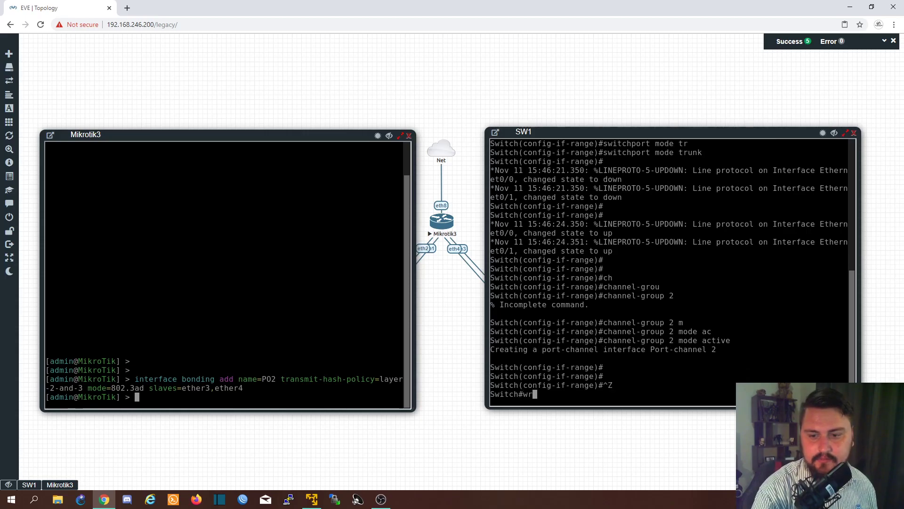
pyautogui.press('Return')
pyautogui.press('Return')
pyautogui.press('Return')
pyautogui.write('t')
pyautogui.press('Return')
pyautogui.write('ip add')
pyautogui.press('Tab')
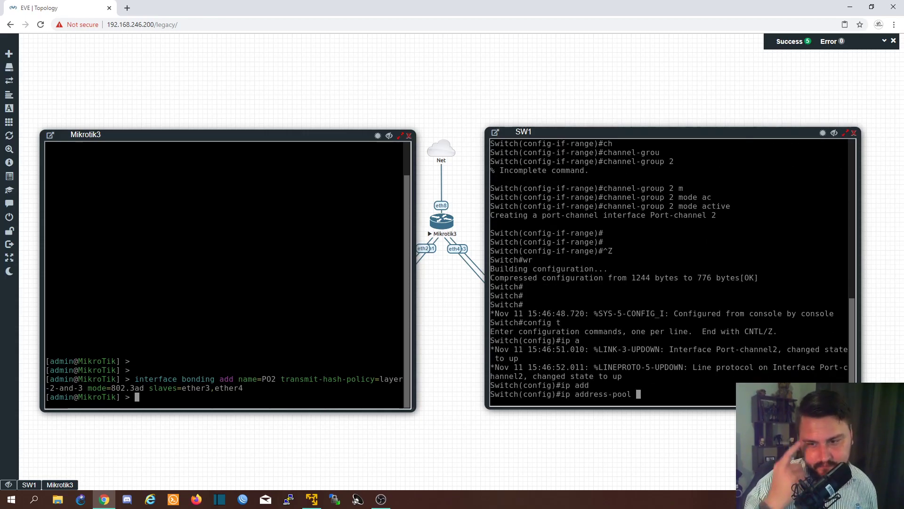
pyautogui.press('BackSpace')
pyautogui.press('BackSpace')
pyautogui.press('BackSpace')
pyautogui.press('BackSpace')
pyautogui.press('BackSpace')
pyautogui.press('BackSpace')
pyautogui.press('BackSpace')
pyautogui.press('BackSpace')
pyautogui.press('BackSpace')
pyautogui.press('BackSpace')
pyautogui.press('BackSpace')
pyautogui.press('BackSpace')
pyautogui.press('BackSpace')
pyautogui.press('BackSpace')
pyautogui.press('BackSpace')
pyautogui.press('BackSpace')
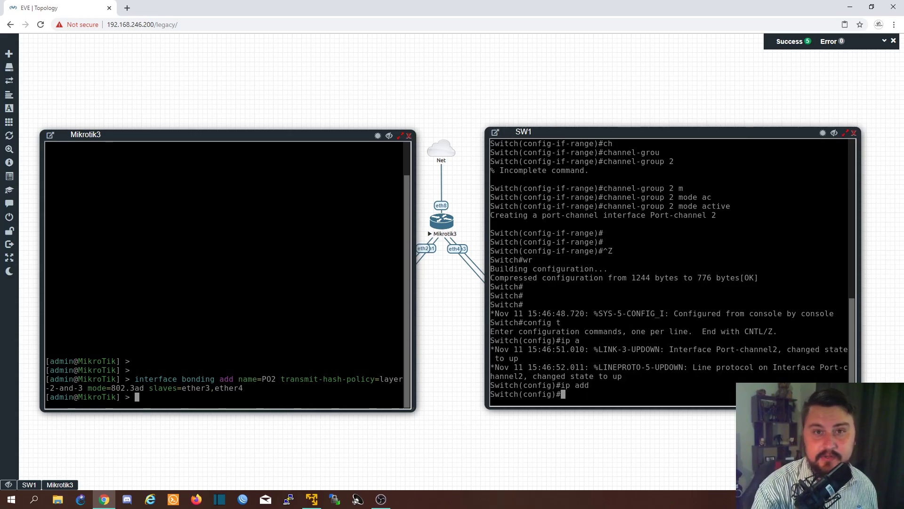
pyautogui.write('ip ad')
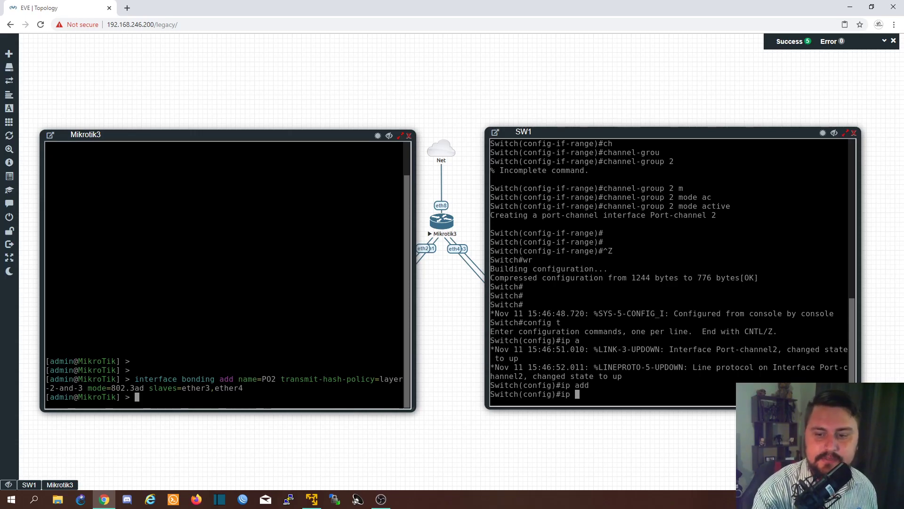
pyautogui.press('BackSpace')
pyautogui.press('BackSpace')
pyautogui.press('BackSpace')
pyautogui.press('BackSpace')
pyautogui.press('BackSpace')
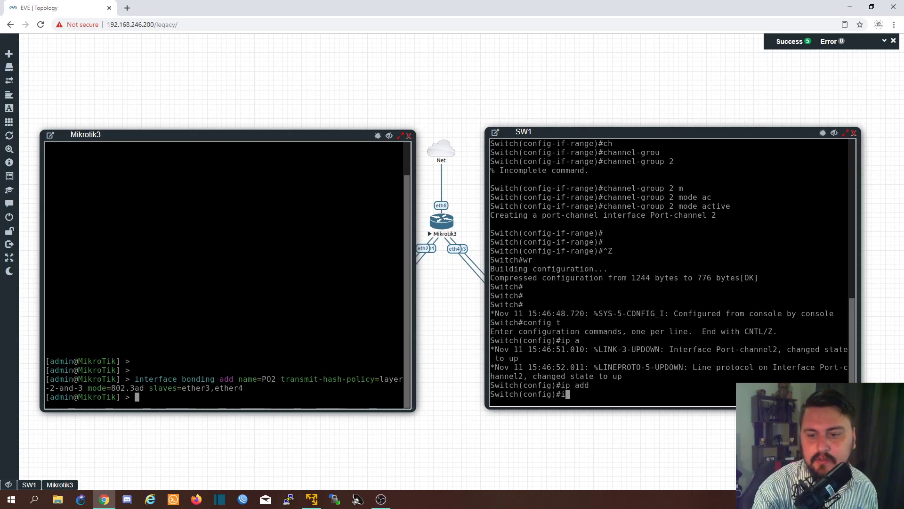
# - Assign IP address 10.0.0.3 with mask 255.255.255.0 to interface VLAN 1 on SW1
pyautogui.write('int vlan 1')
pyautogui.press('Return')
pyautogui.write('i padd')
pyautogui.press('Return')
pyautogui.press('BackSpace')
pyautogui.press('BackSpace')
pyautogui.press('BackSpace')
pyautogui.press('BackSpace')
pyautogui.press('BackSpace')
pyautogui.write('p add')
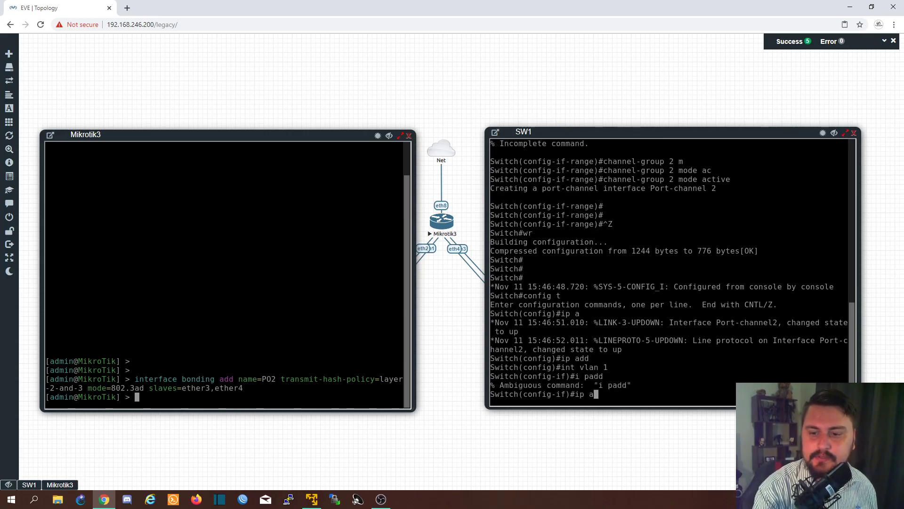
pyautogui.press('Tab')
pyautogui.write('10./')
pyautogui.press('BackSpace')
pyautogui.write('0.0')
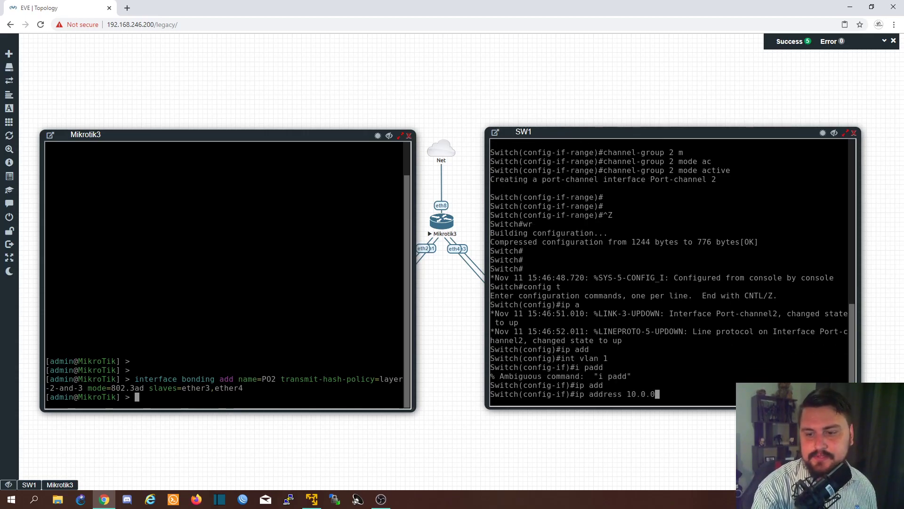
pyautogui.write('.3 255.255.255.0')
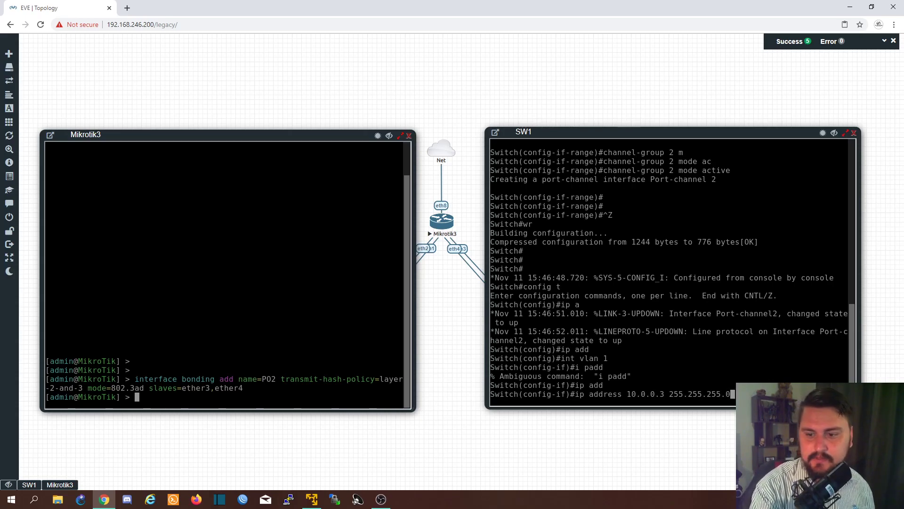
pyautogui.press('Return')
# - Bring up SW1's VLAN 1 interface with no shut, exit configuration mode and save with wr
pyautogui.write('n')
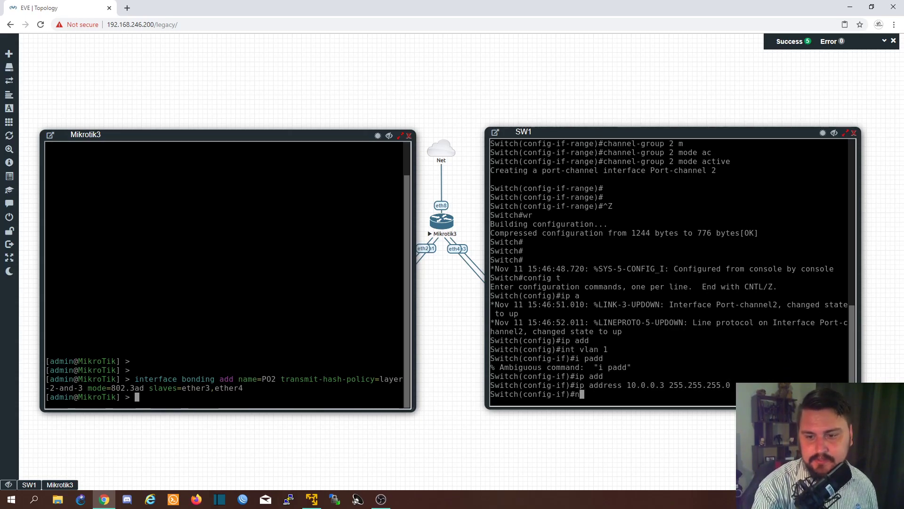
pyautogui.write('o shut')
pyautogui.press('Return')
pyautogui.hotkey('ctrl', 'z')
pyautogui.write('wr')
pyautogui.press('Return')
pyautogui.press('Return')
pyautogui.press('Return')
pyautogui.press('Return')
pyautogui.press('Return')
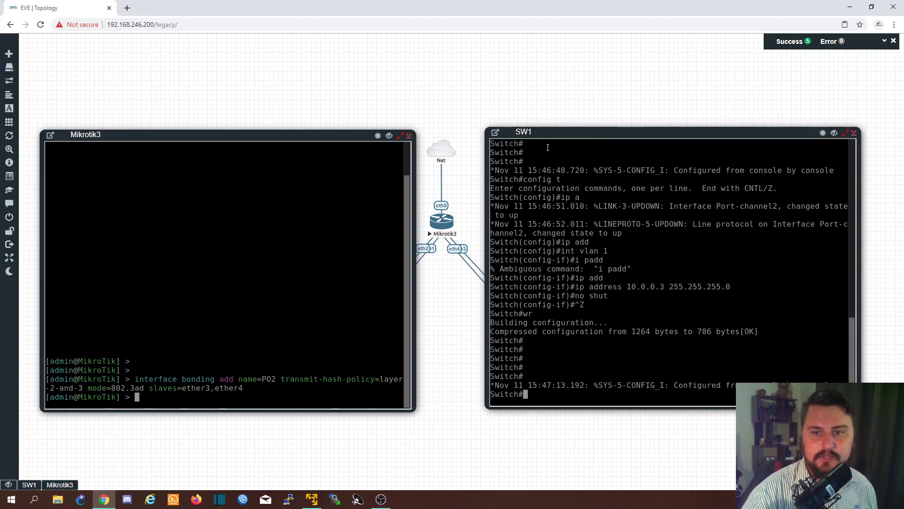
# - Move the SW1 console aside to uncover the switch links, and ping 10.0.0.1 from SW1
pyautogui.moveTo(534, 135); pyautogui.dragTo(605, 219)
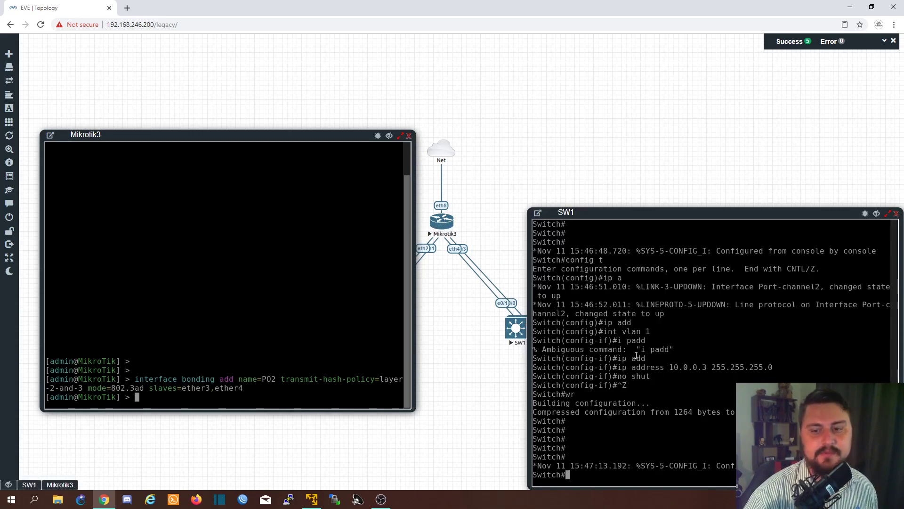
pyautogui.write('ping ')
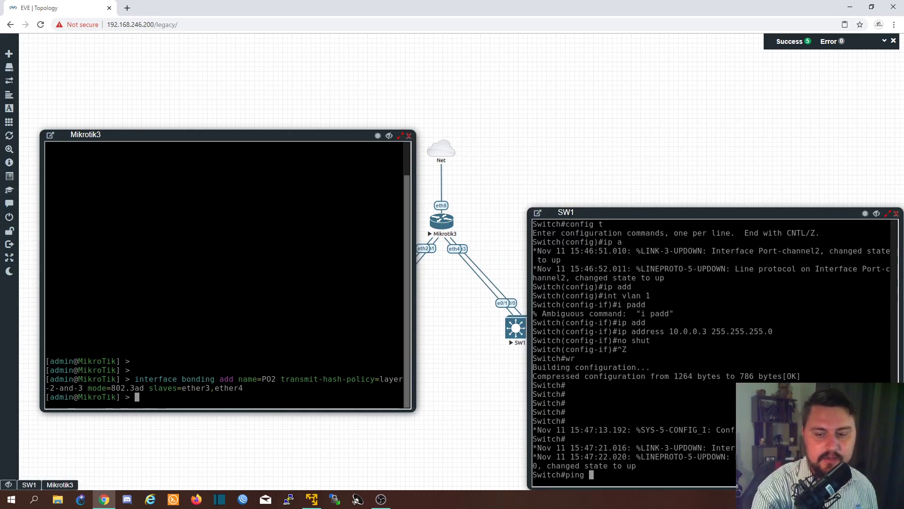
pyautogui.write('10.0.0.1')
pyautogui.press('Return')
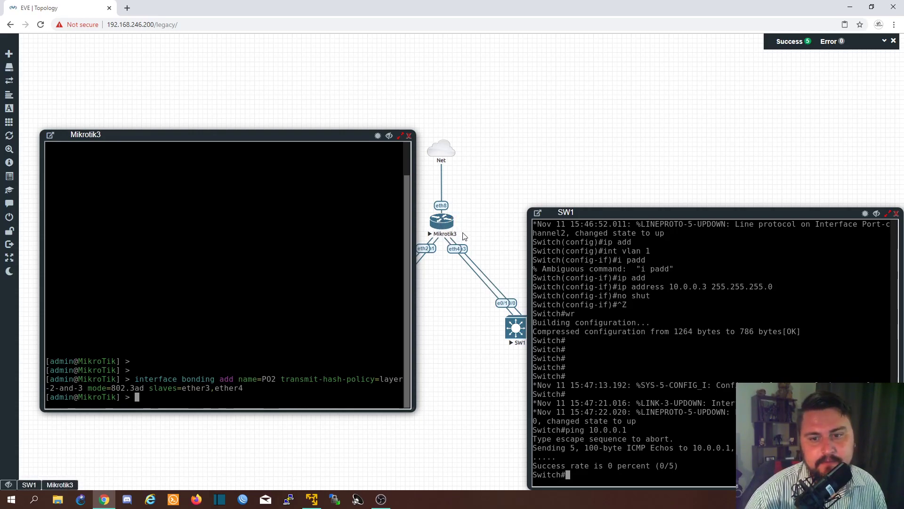
# - Create a bridge named PO_BRIDGE with an MTU of 1504 on Mikrotik3
pyautogui.moveTo(263, 370); pyautogui.dragTo(284, 374)
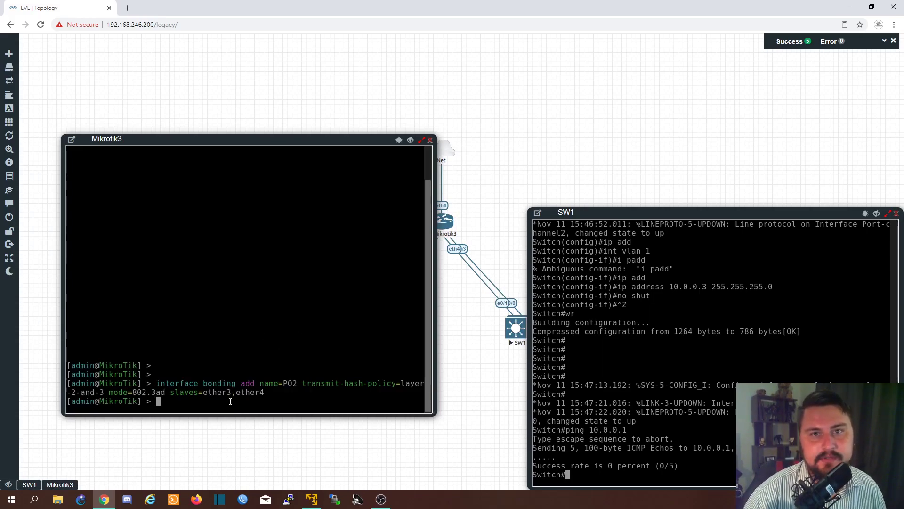
pyautogui.press('Return')
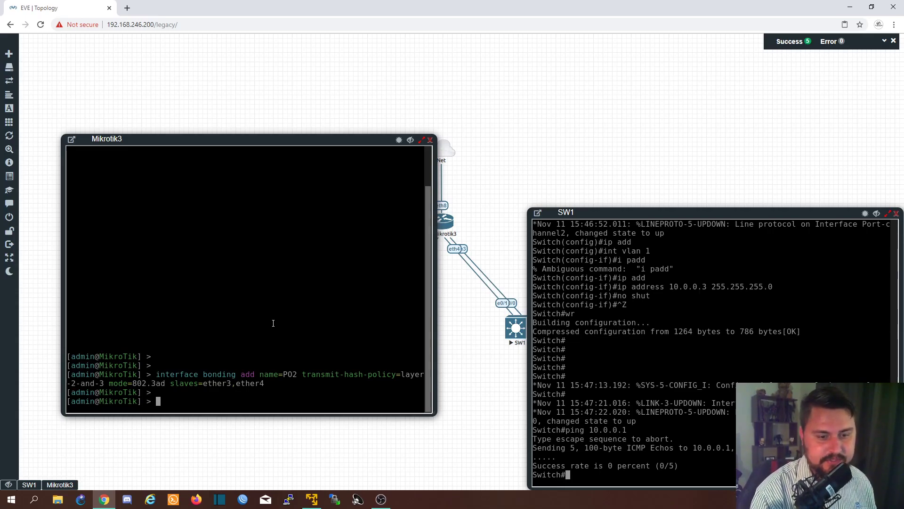
pyautogui.write('interface bridge add ')
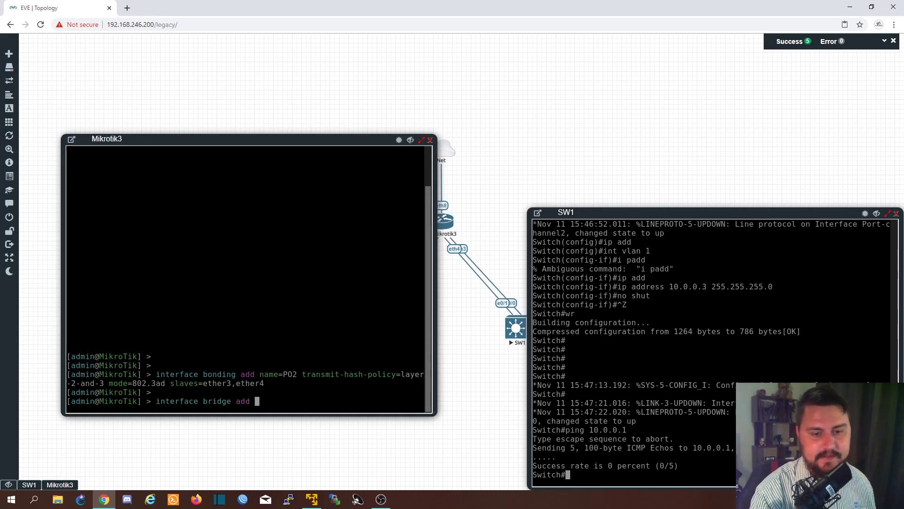
pyautogui.write('name=PO_BRIDGE')
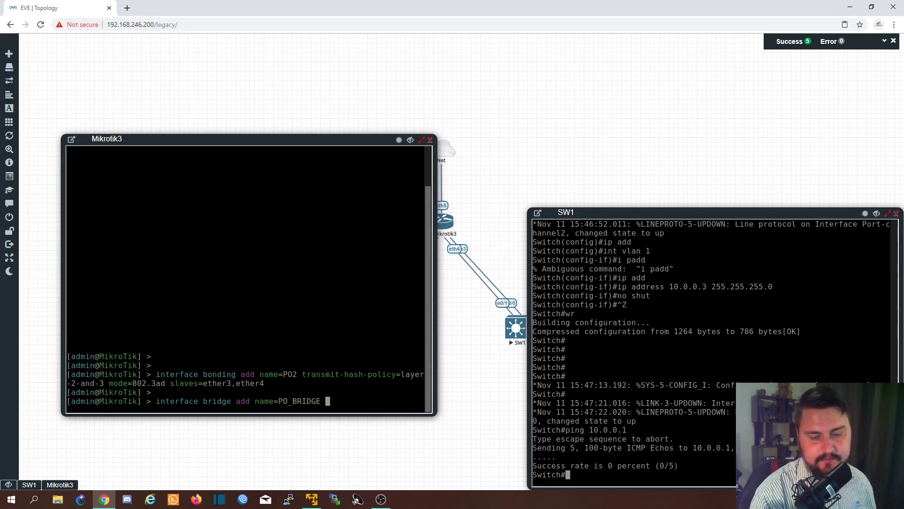
pyautogui.write(' mt')
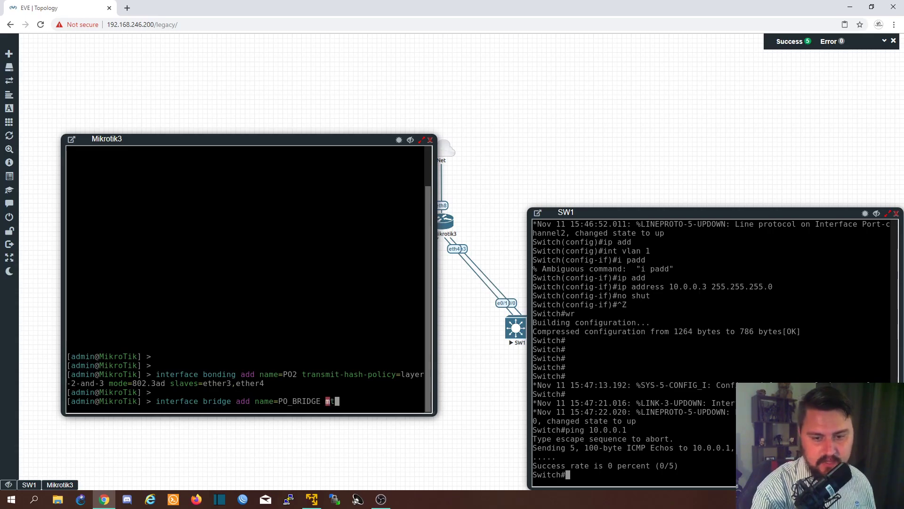
pyautogui.write('u=1504')
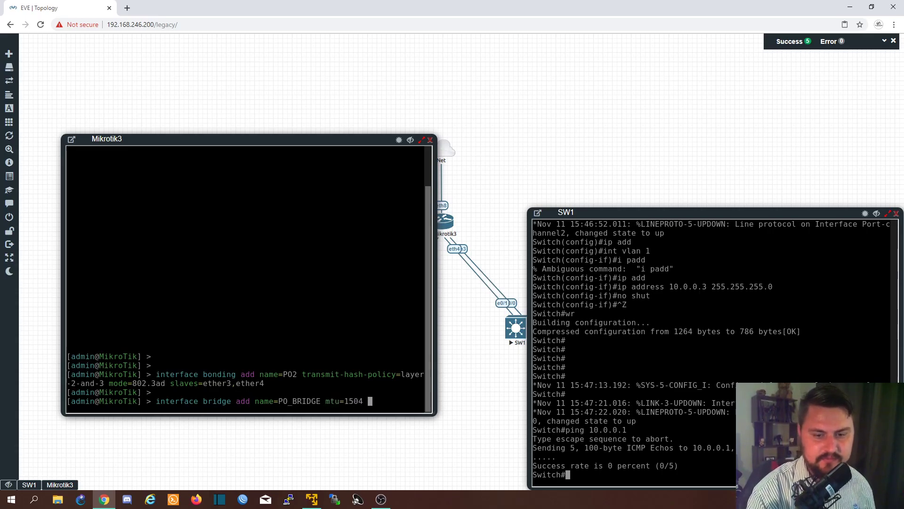
pyautogui.press('Return')
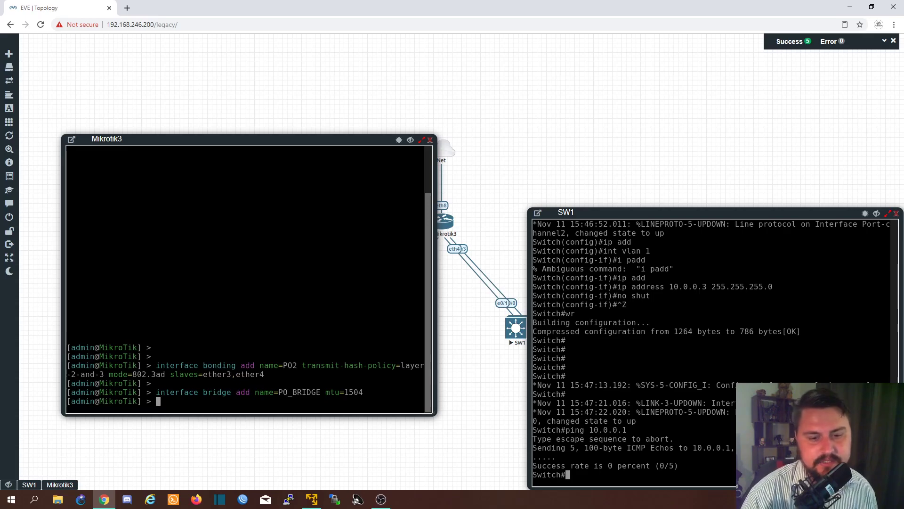
# - Set the MTU of bridge 0 on Mikrotik3 to 1500
pyautogui.press('Up')
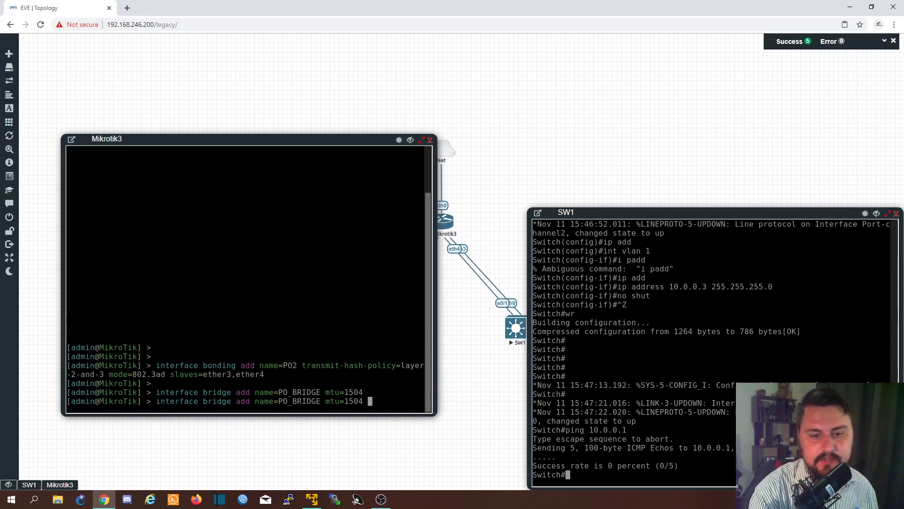
pyautogui.press('BackSpace')
pyautogui.press('BackSpace')
pyautogui.press('BackSpace')
pyautogui.press('BackSpace')
pyautogui.press('BackSpace')
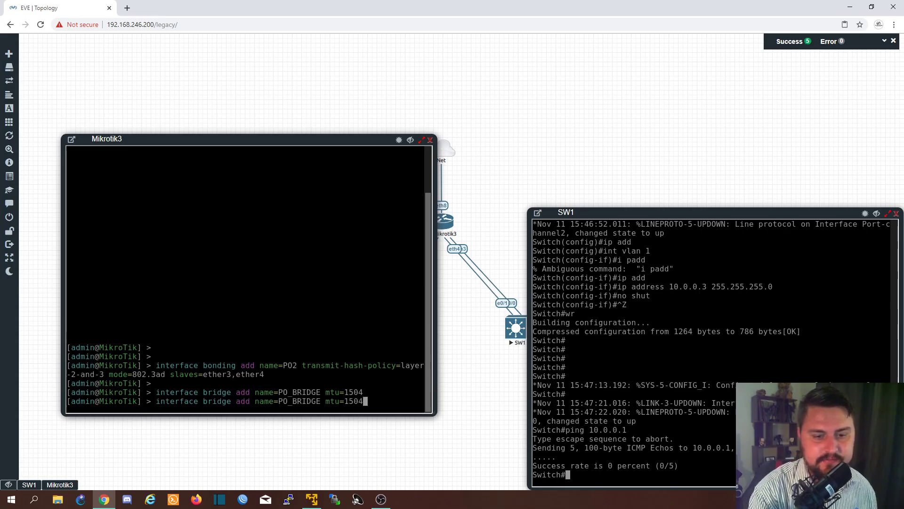
pyautogui.press('BackSpace')
pyautogui.press('BackSpace')
pyautogui.press('BackSpace')
pyautogui.press('BackSpace')
pyautogui.press('BackSpace')
pyautogui.press('BackSpace')
pyautogui.press('BackSpace')
pyautogui.press('BackSpace')
pyautogui.press('BackSpace')
pyautogui.press('BackSpace')
pyautogui.press('BackSpace')
pyautogui.press('BackSpace')
pyautogui.press('BackSpace')
pyautogui.press('BackSpace')
pyautogui.press('BackSpace')
pyautogui.press('BackSpace')
pyautogui.press('BackSpace')
pyautogui.press('BackSpace')
pyautogui.press('BackSpace')
pyautogui.press('BackSpace')
pyautogui.write('set mtu=1500 0')
pyautogui.press('Return')
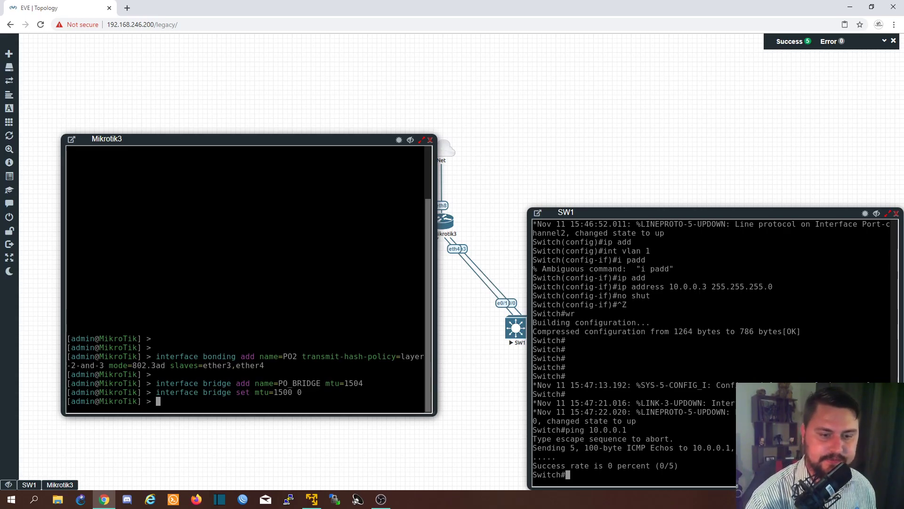
pyautogui.press('Return')
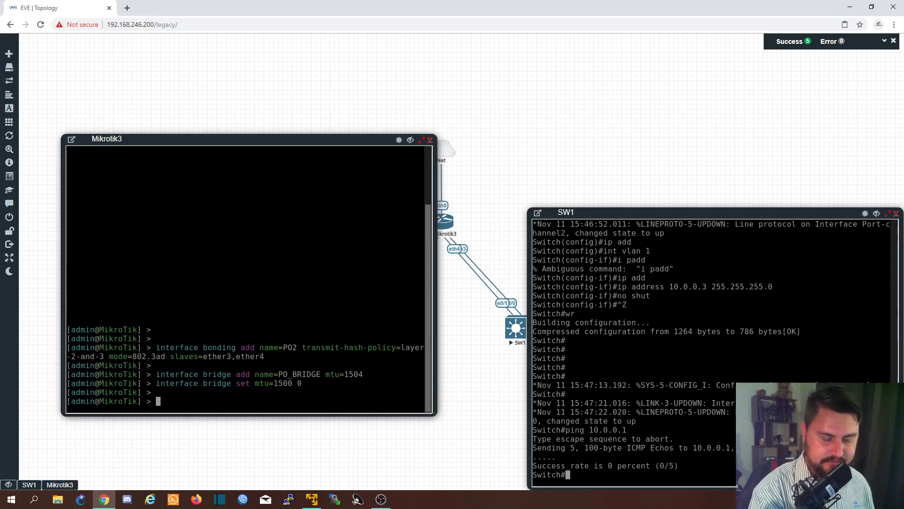
# - Try to add interface PO1 as a bridge port of PO_BRIDGE on Mikrotik3
pyautogui.write('interface br')
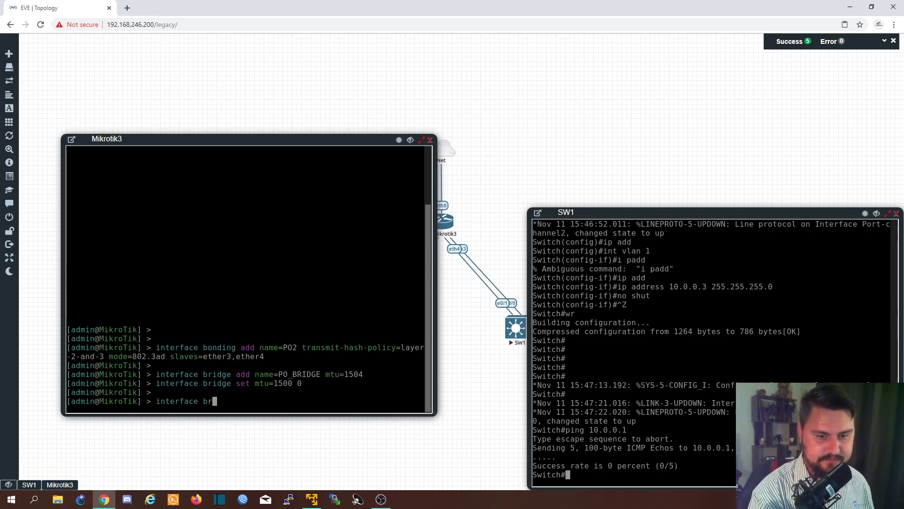
pyautogui.write('idge port add ')
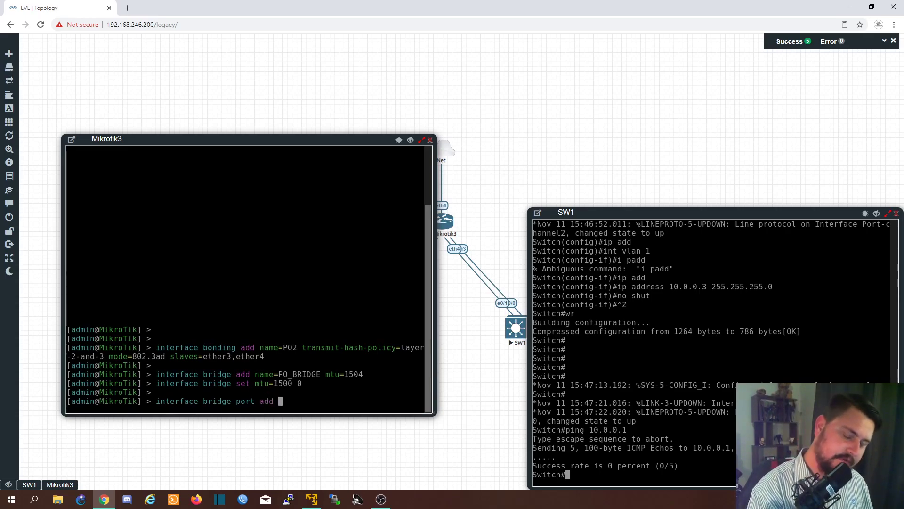
pyautogui.write('inter')
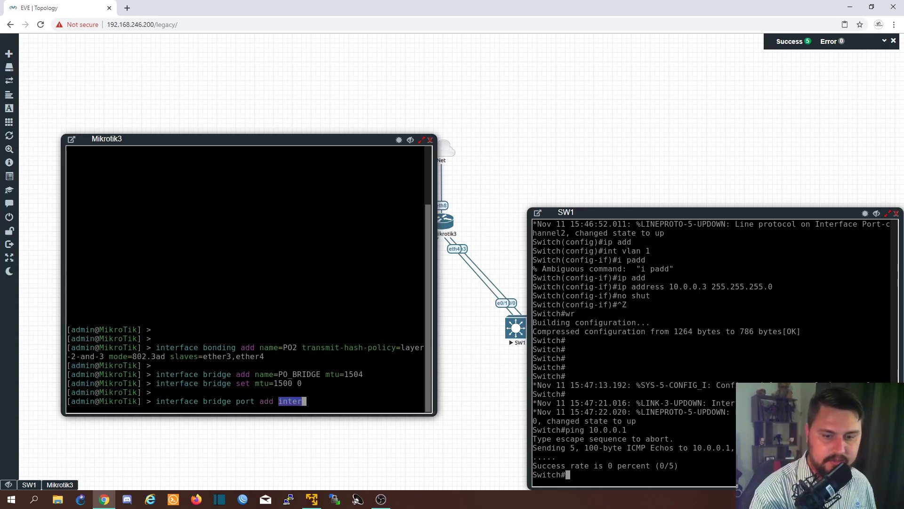
pyautogui.press('Tab')
pyautogui.write('PO1 ')
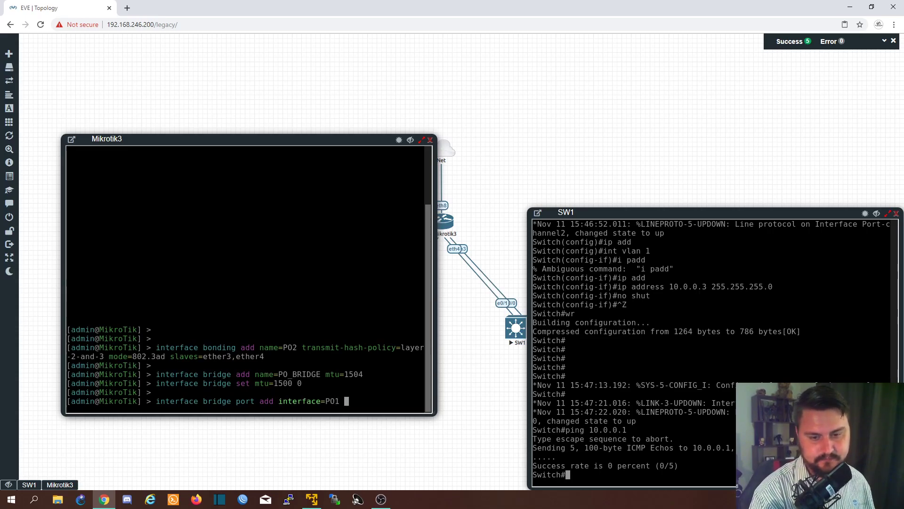
pyautogui.write('bri')
pyautogui.press('Tab')
pyautogui.write('PO')
pyautogui.press('Tab')
pyautogui.press('Return')
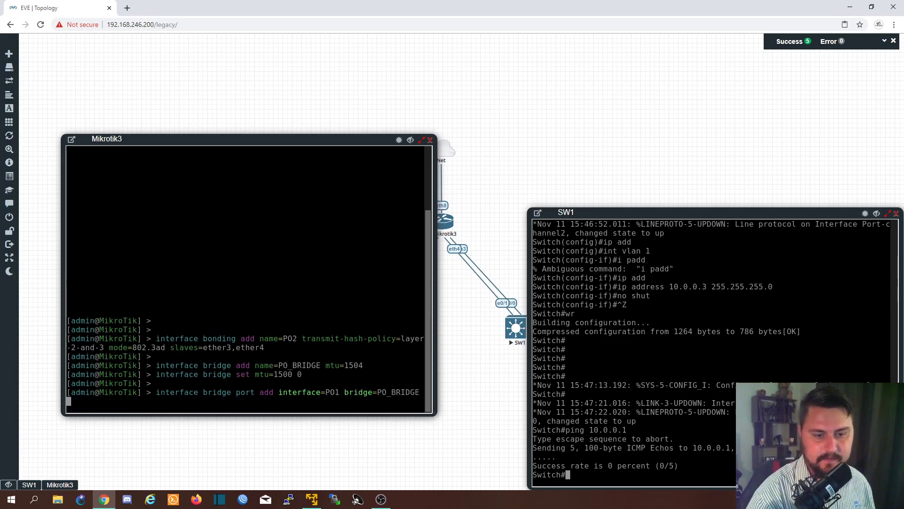
pyautogui.press('Return')
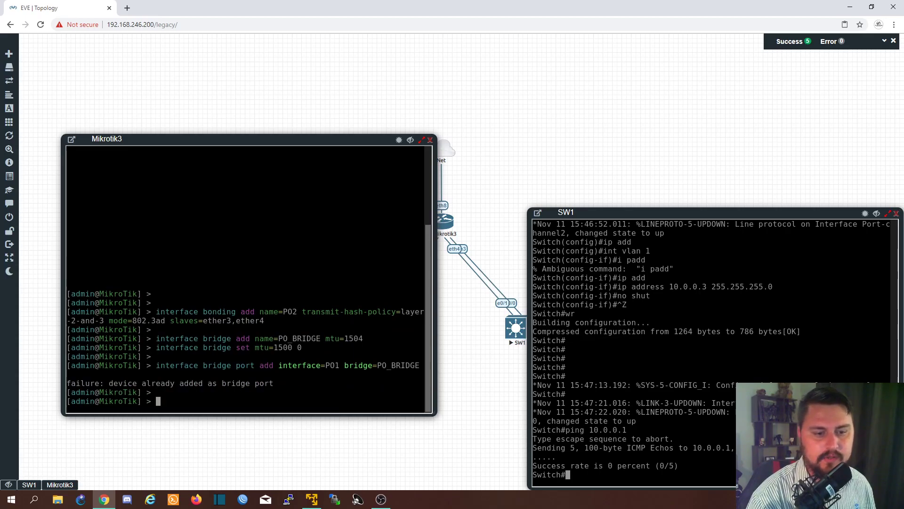
# - Print Mikrotik3's bridge configuration and its list of bridge ports to check the existing entries
pyautogui.press('Return')
pyautogui.write('show')
pyautogui.press('BackSpace')
pyautogui.press('BackSpace')
pyautogui.press('BackSpace')
pyautogui.press('BackSpace')
pyautogui.press('BackSpace')
pyautogui.write('interface bridge print')
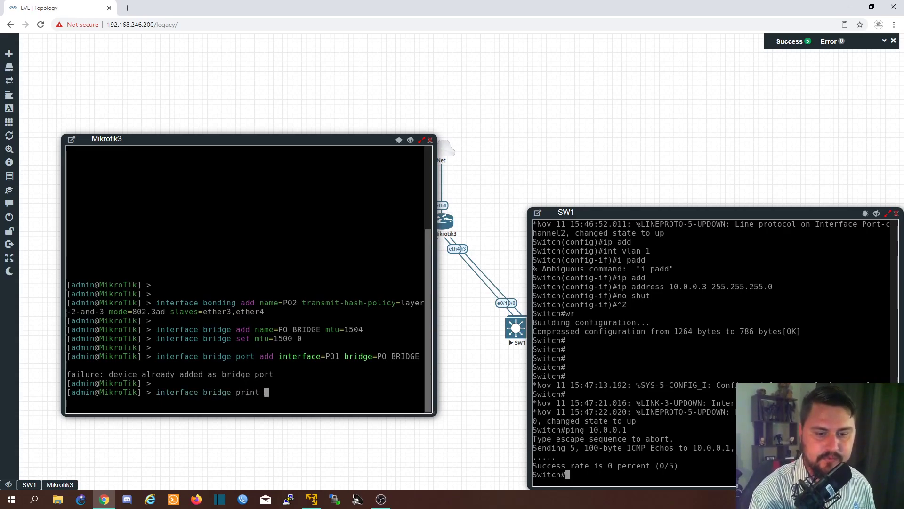
pyautogui.press('Return')
pyautogui.write('interface ')
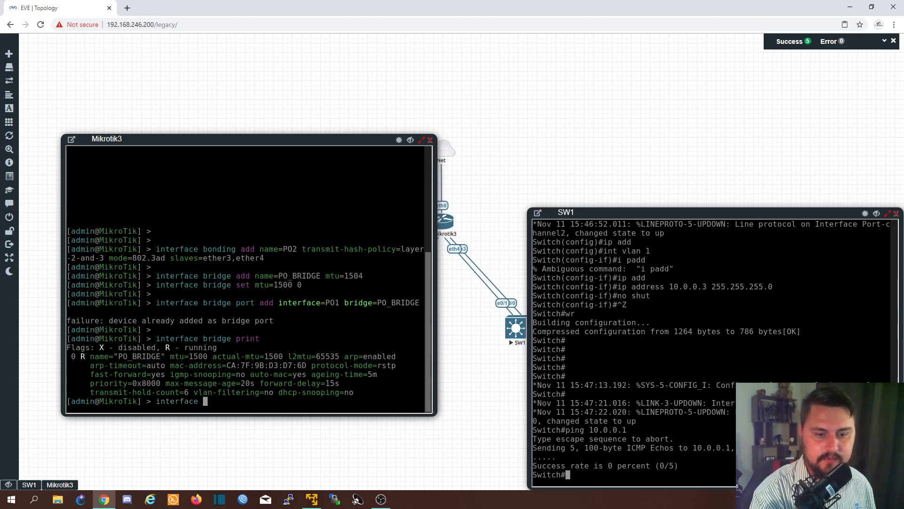
pyautogui.write('bridge port print')
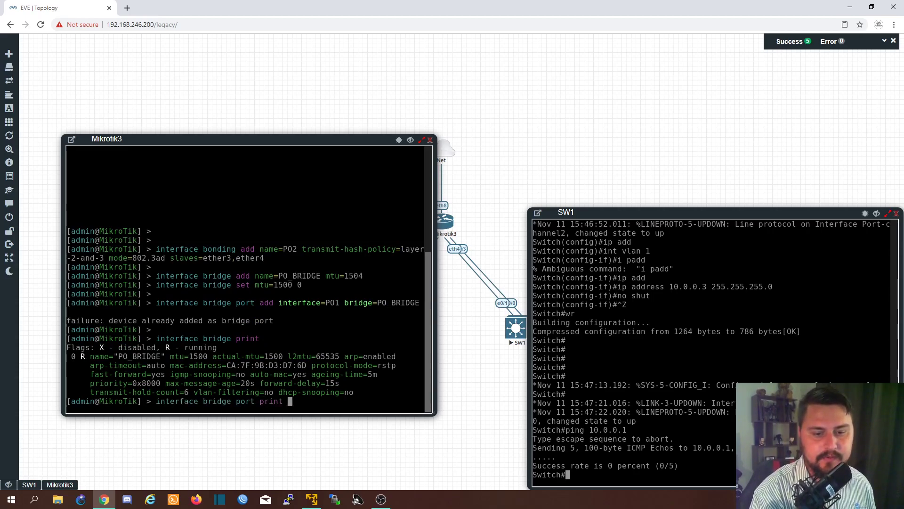
pyautogui.press('Return')
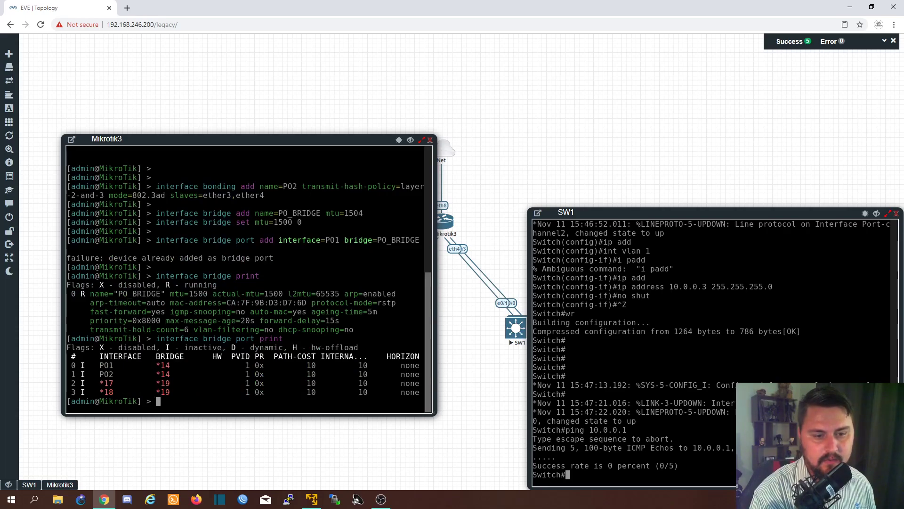
pyautogui.press('Return')
pyautogui.press('Return')
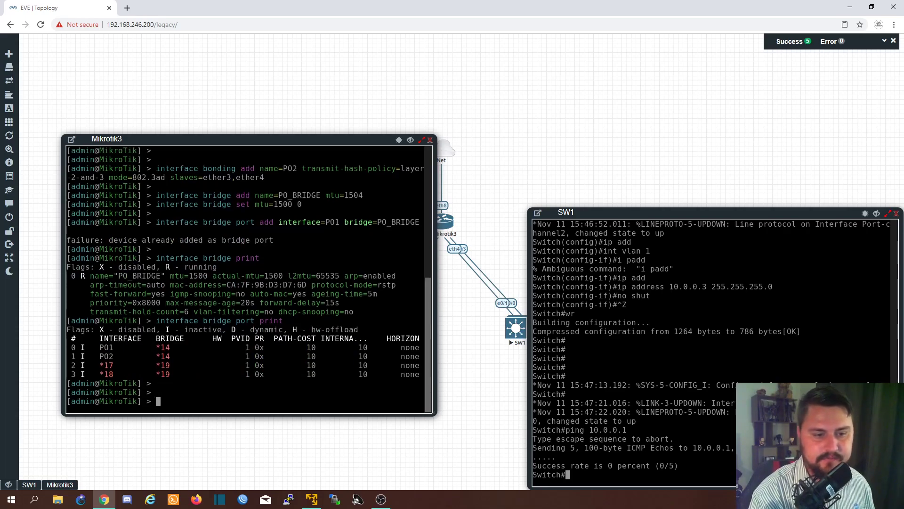
# - Try to remove entry 3 with the interface bridge remove command on Mikrotik3
pyautogui.write('interface bridge ')
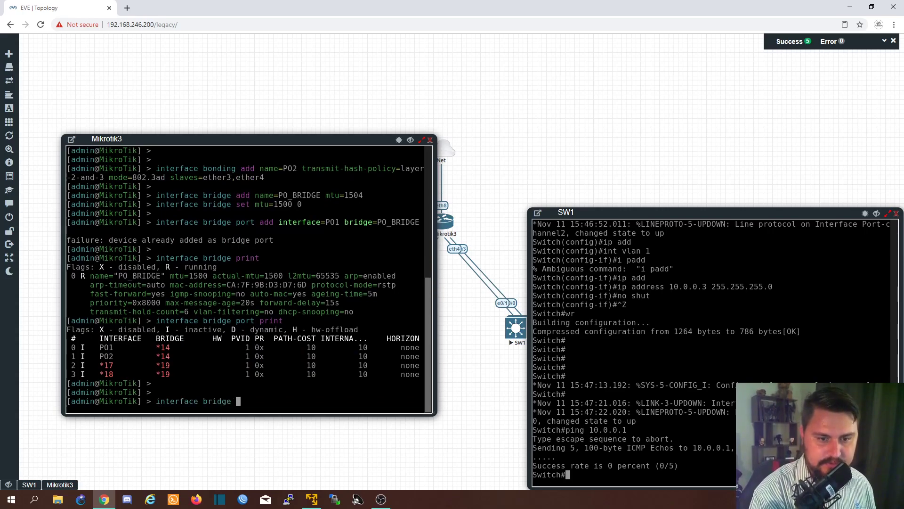
pyautogui.write('remove ')
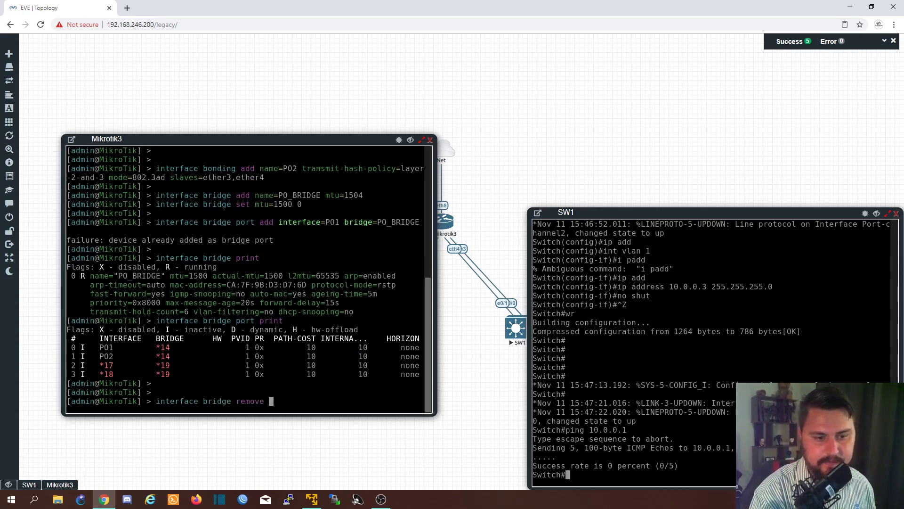
pyautogui.write('3')
pyautogui.press('Return')
# - Remove bridge port entries 3 and 2 on Mikrotik3 with interface bridge port remove
pyautogui.press('Up')
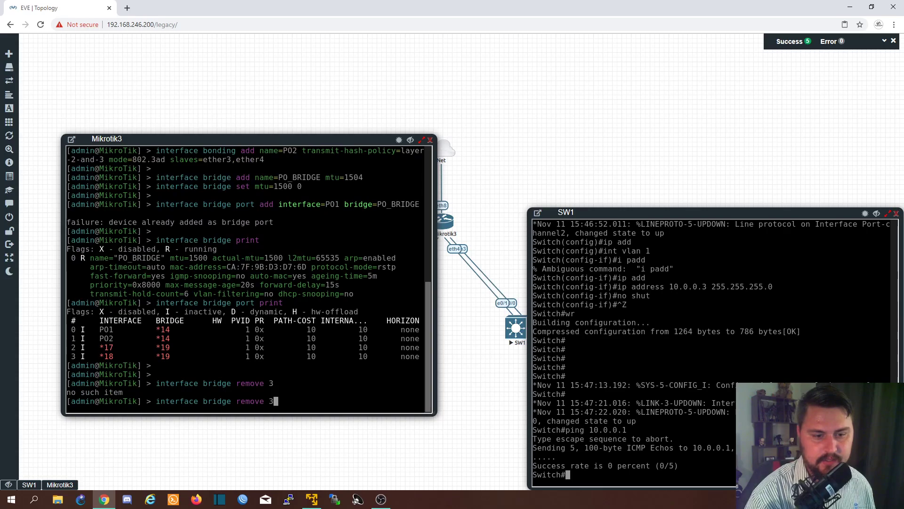
pyautogui.press('BackSpace')
pyautogui.press('BackSpace')
pyautogui.press('BackSpace')
pyautogui.press('BackSpace')
pyautogui.press('BackSpace')
pyautogui.press('BackSpace')
pyautogui.press('BackSpace')
pyautogui.press('BackSpace')
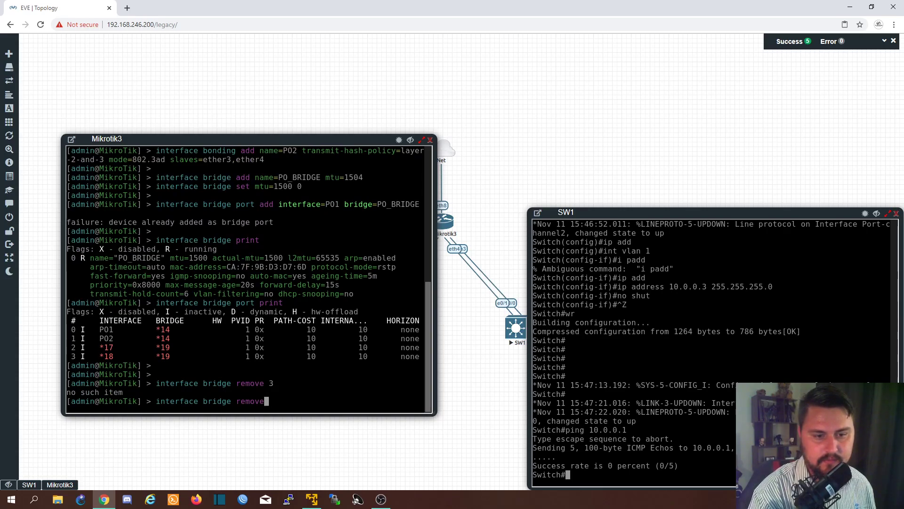
pyautogui.write('port remove 3')
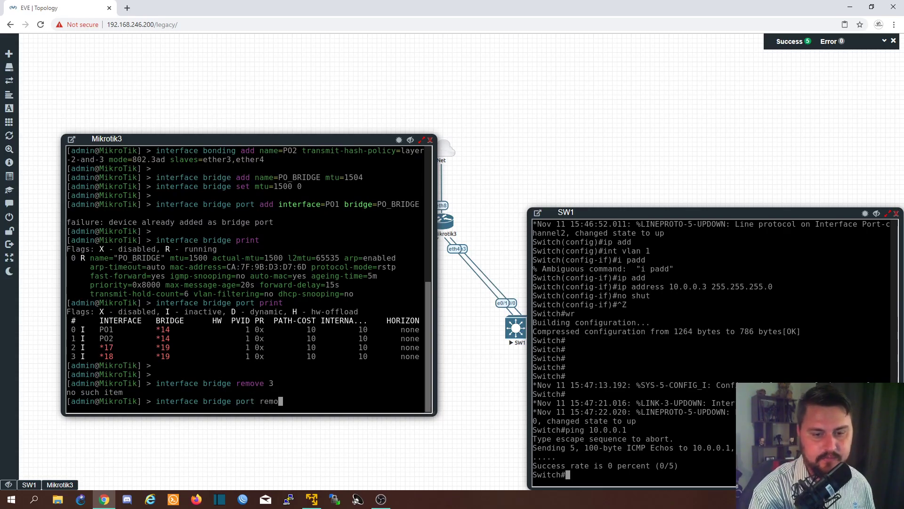
pyautogui.press('Return')
pyautogui.press('Up')
pyautogui.press('BackSpace')
pyautogui.write('2')
pyautogui.press('Return')
# - Remove the remaining bridge port entries 1 and 0 on Mikrotik3
pyautogui.press('Up')
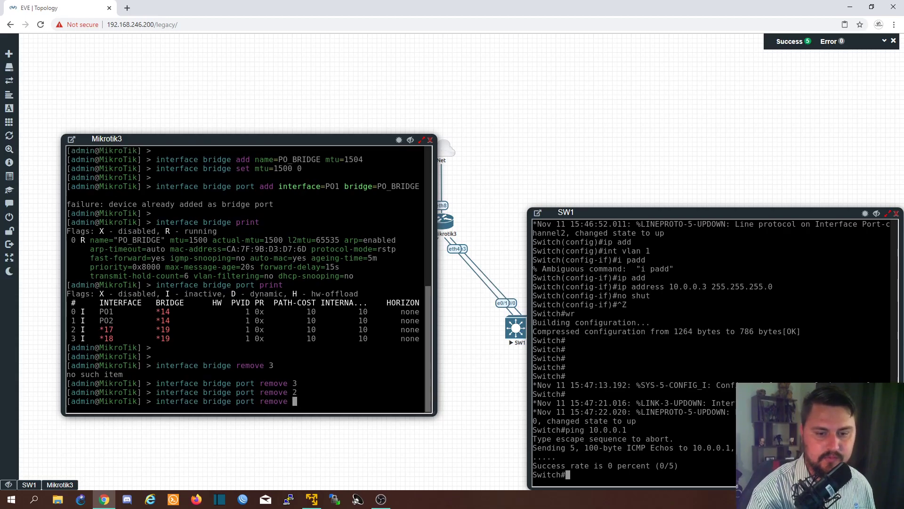
pyautogui.press('BackSpace')
pyautogui.write('1')
pyautogui.press('Return')
pyautogui.press('Up')
pyautogui.press('BackSpace')
pyautogui.write('0')
pyautogui.press('Return')
pyautogui.press('Return')
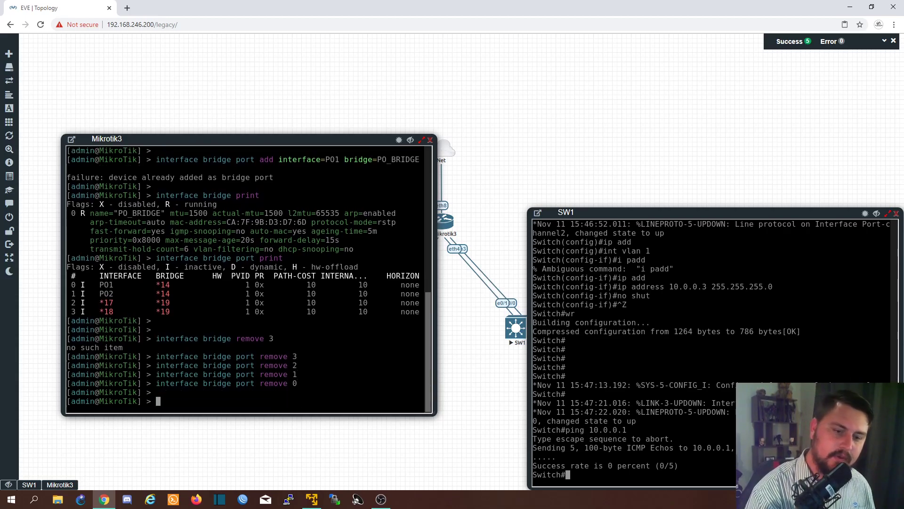
# - Add interface PO1 as a bridge port of PO_BRIDGE on Mikrotik3 by reusing the earlier command
pyautogui.press('Up')
pyautogui.press('BackSpace')
pyautogui.write('1')
pyautogui.press('Up')
pyautogui.press('Up')
pyautogui.press('Up')
pyautogui.press('Up')
pyautogui.press('Up')
pyautogui.press('Up')
pyautogui.press('Up')
pyautogui.press('Up')
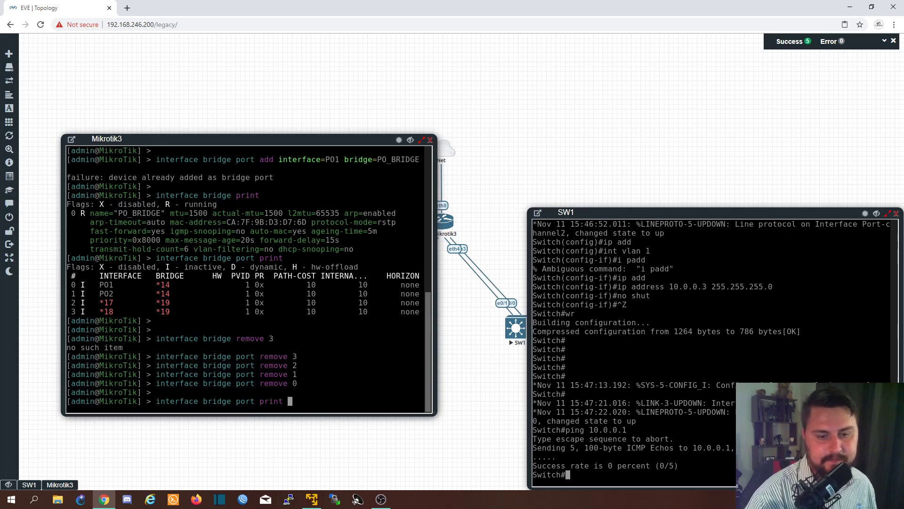
pyautogui.press('Return')
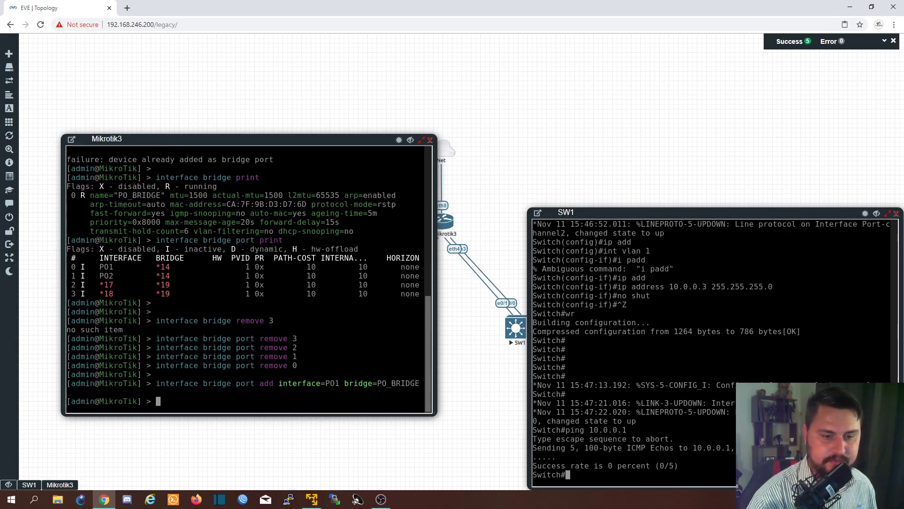
# - Add interface PO2 as a bridge port of PO_BRIDGE on Mikrotik3 by reusing the previous command
pyautogui.press('Up')
pyautogui.press('Left')
pyautogui.press('Left')
pyautogui.press('Left')
pyautogui.press('Left')
pyautogui.press('Left')
pyautogui.press('Left')
pyautogui.press('Left')
pyautogui.press('Left')
pyautogui.press('Left')
pyautogui.press('Left')
pyautogui.press('Left')
pyautogui.press('Left')
pyautogui.press('Left')
pyautogui.press('Left')
pyautogui.press('Left')
pyautogui.press('Left')
pyautogui.press('Left')
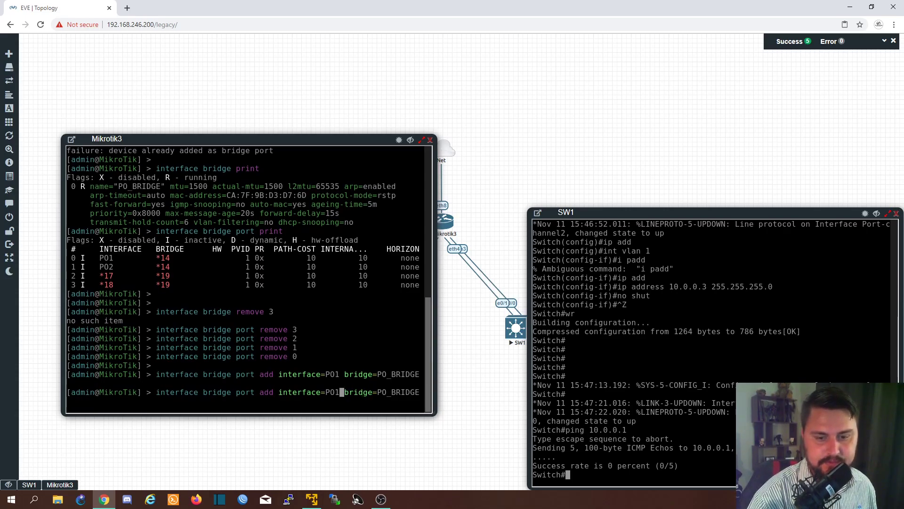
pyautogui.press('Return')
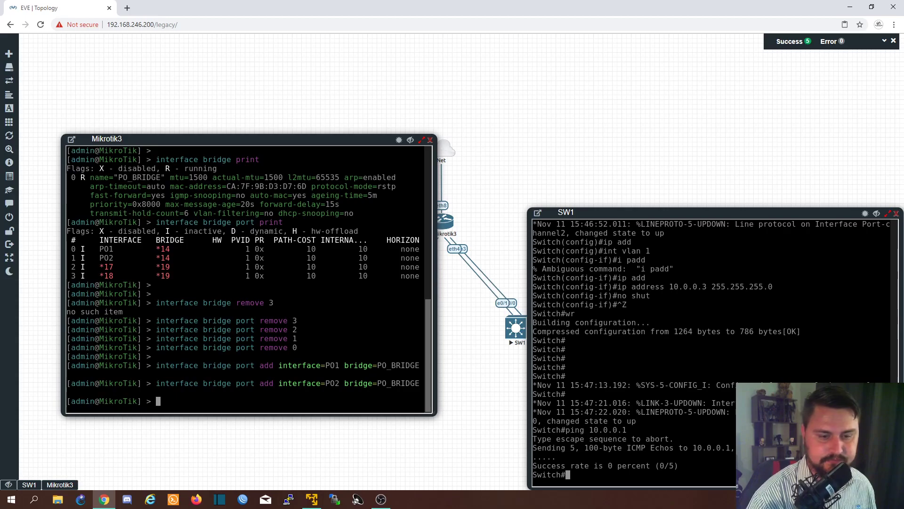
# - Print the IP addresses on Mikrotik3 and set the interface of address entry 1 to PO_BRIDGE
pyautogui.write('ip address print')
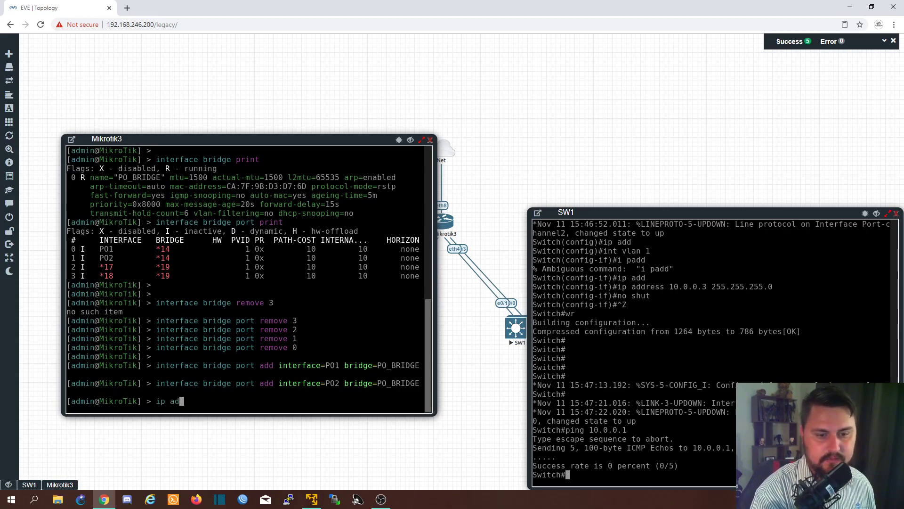
pyautogui.press('Return')
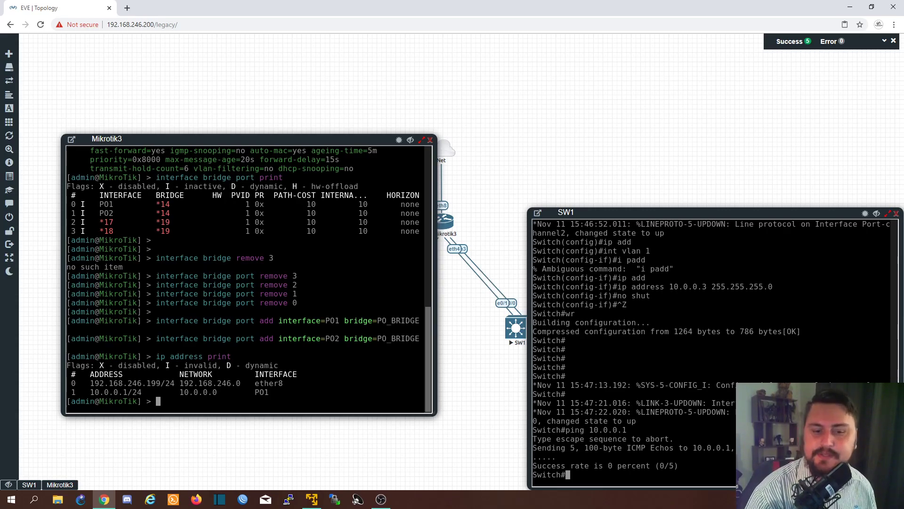
pyautogui.write('i')
pyautogui.write('p address ')
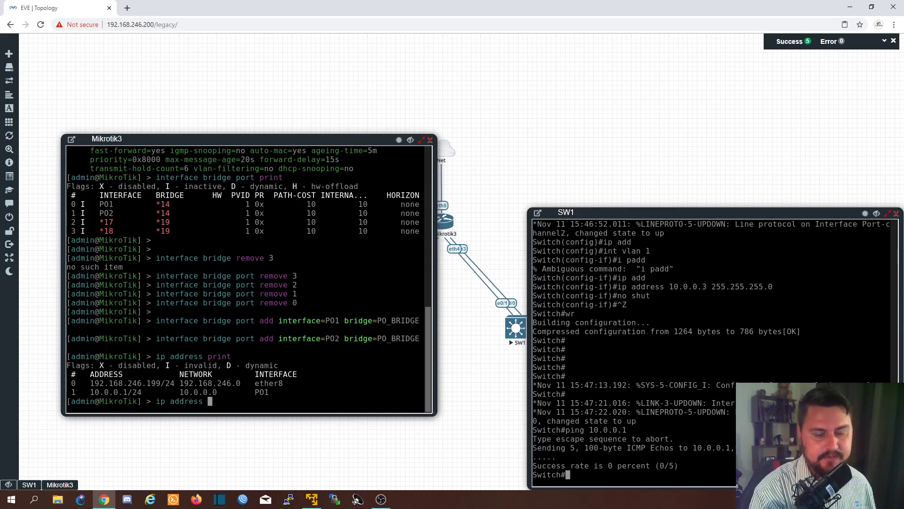
pyautogui.write('set interface=')
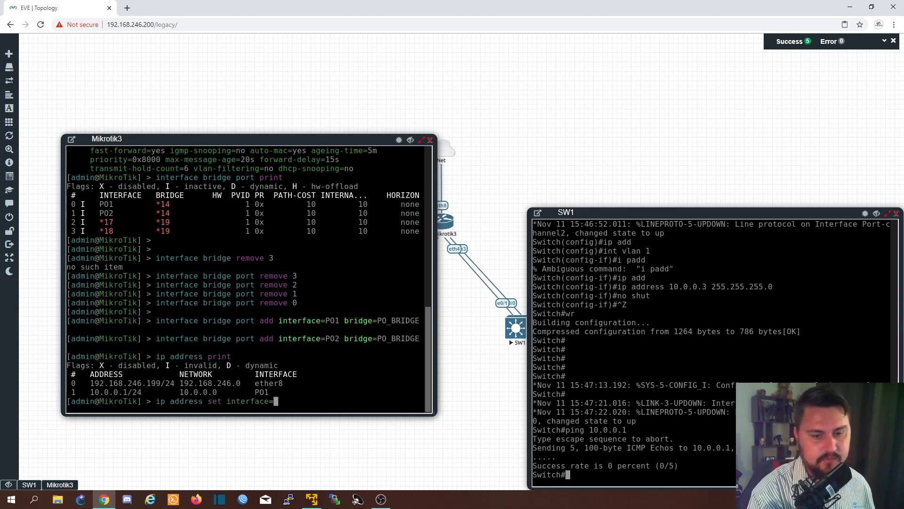
pyautogui.write('PO_BRIDGE ')
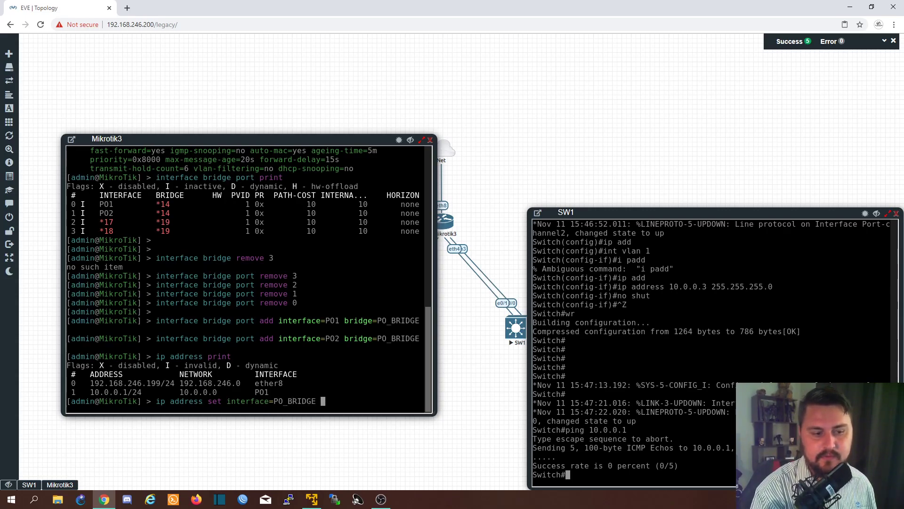
pyautogui.write('1')
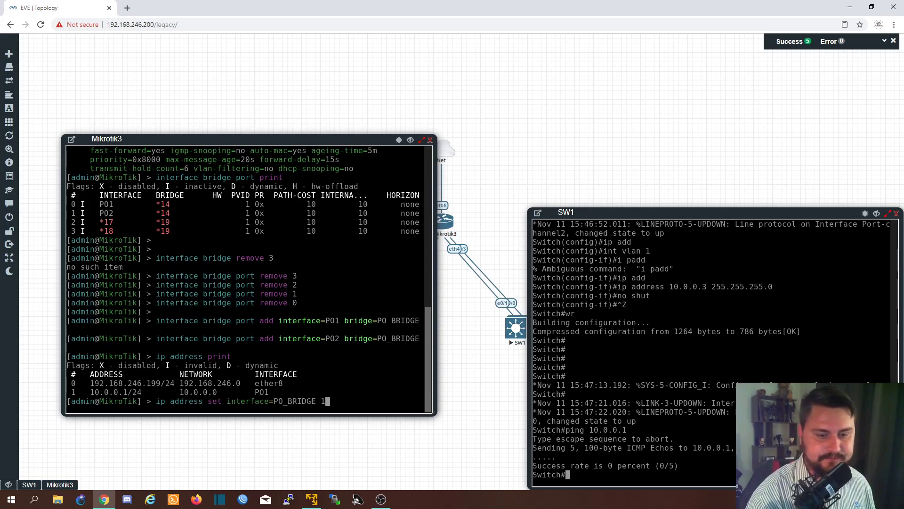
pyautogui.press('Return')
pyautogui.press('Return')
pyautogui.press('Return')
# - Ping 10.0.0.1 from Mikrotik3 and stop the ping after a few replies
pyautogui.write('ping 10.0.0.1')
pyautogui.press('Return')
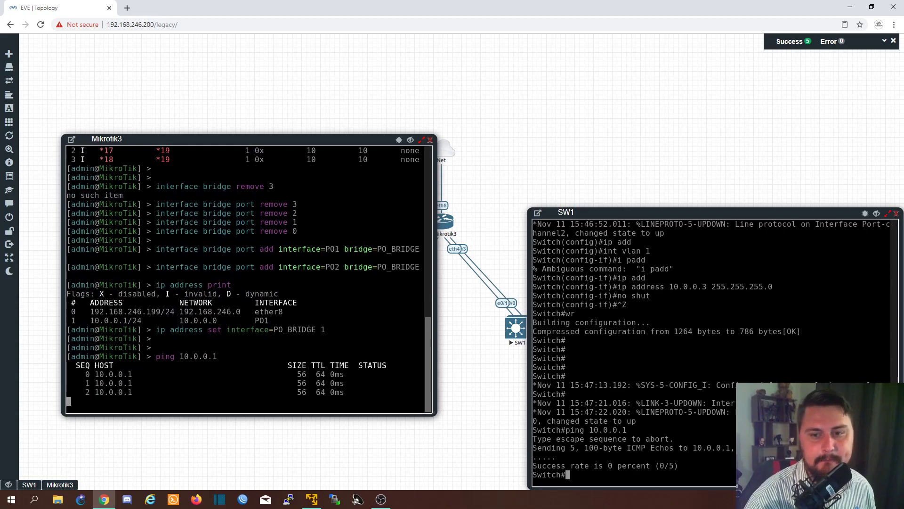
pyautogui.hotkey('ctrl', 'c')
# - Ping 10.0.0.2 from Mikrotik3 by editing the previous command, and stop it after a few replies
pyautogui.press('Up')
pyautogui.press('BackSpace')
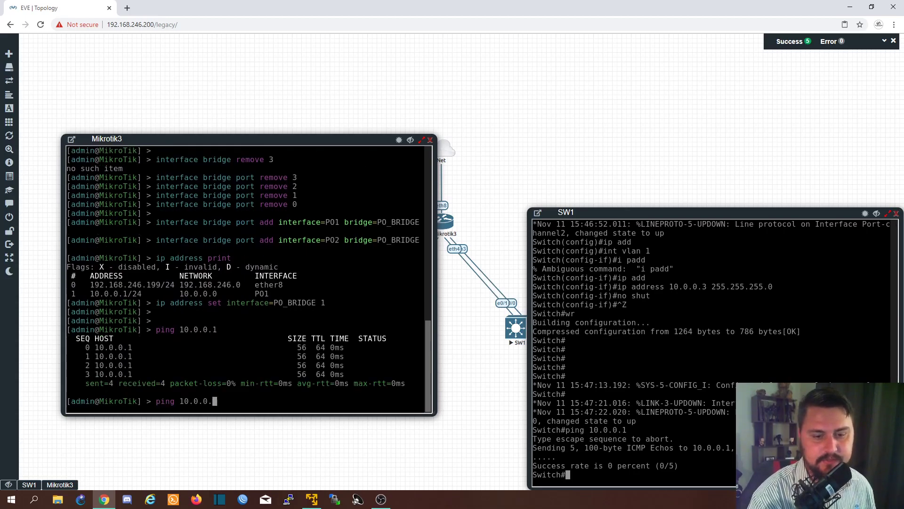
pyautogui.write('2')
pyautogui.press('Return')
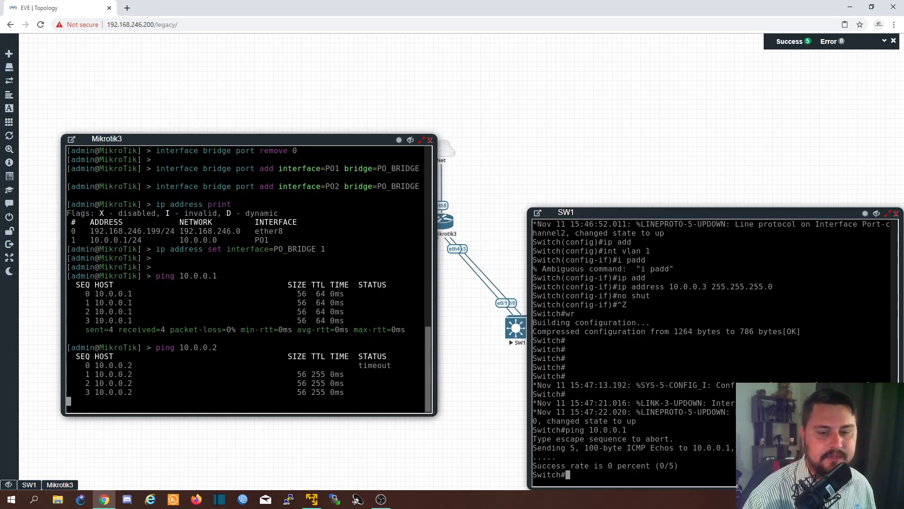
pyautogui.hotkey('ctrl', 'c')
# - Ping 10.0.0.3 from Mikrotik3 by editing the previous command, and stop it after a few replies
pyautogui.press('Up')
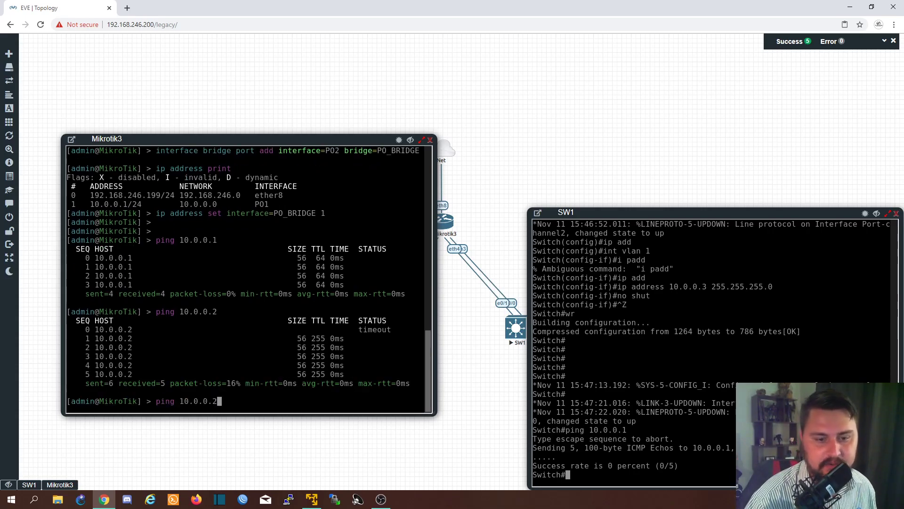
pyautogui.press('BackSpace')
pyautogui.write('3')
pyautogui.press('Return')
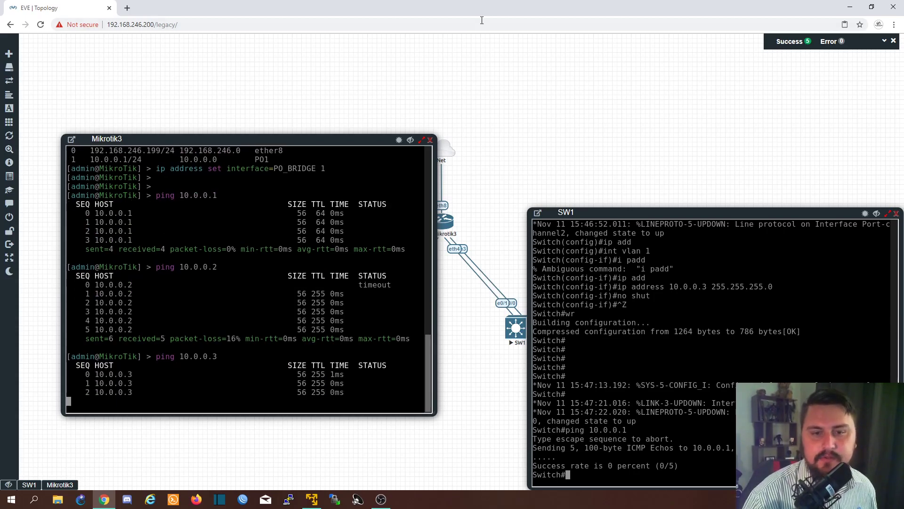
pyautogui.hotkey('ctrl', 'c')
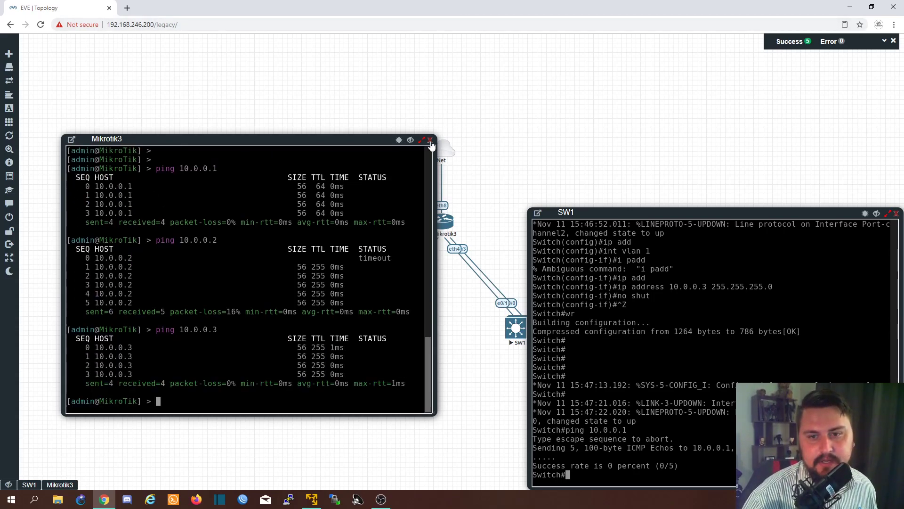
# - Close the Mikrotik3 and SW1 console windows to return to the full topology
pyautogui.click(887, 213)
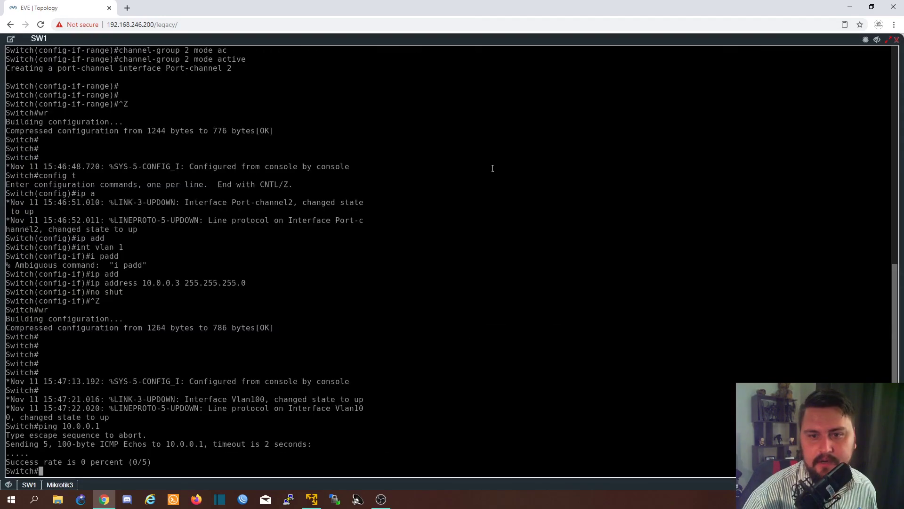
pyautogui.click(887, 40)
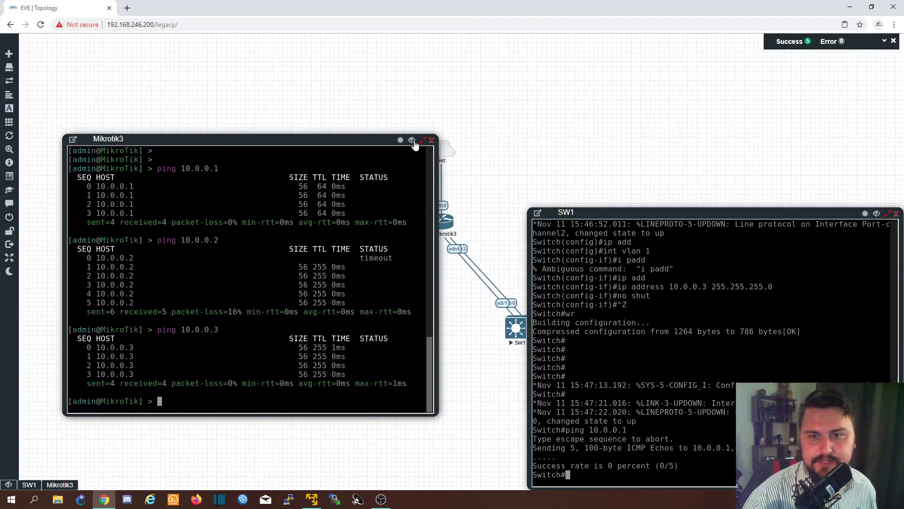
pyautogui.click(431, 142)
pyautogui.click(888, 214)
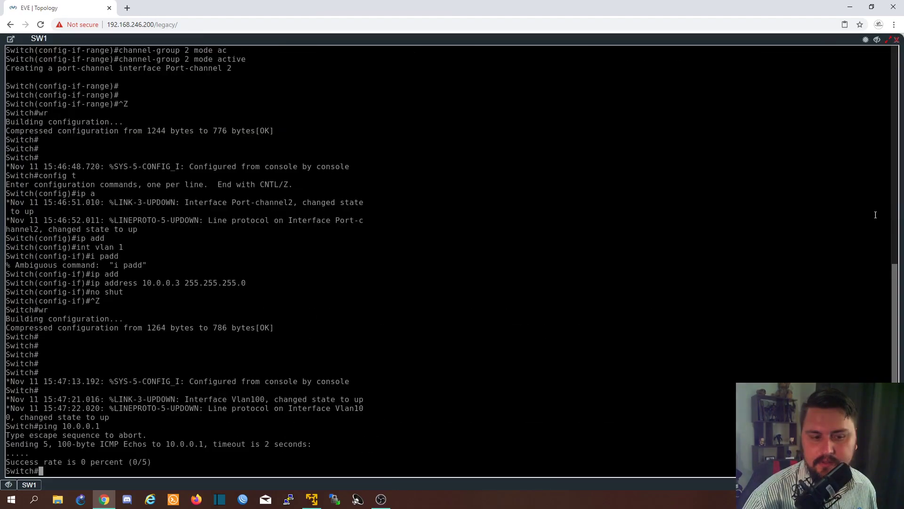
pyautogui.click(896, 40)
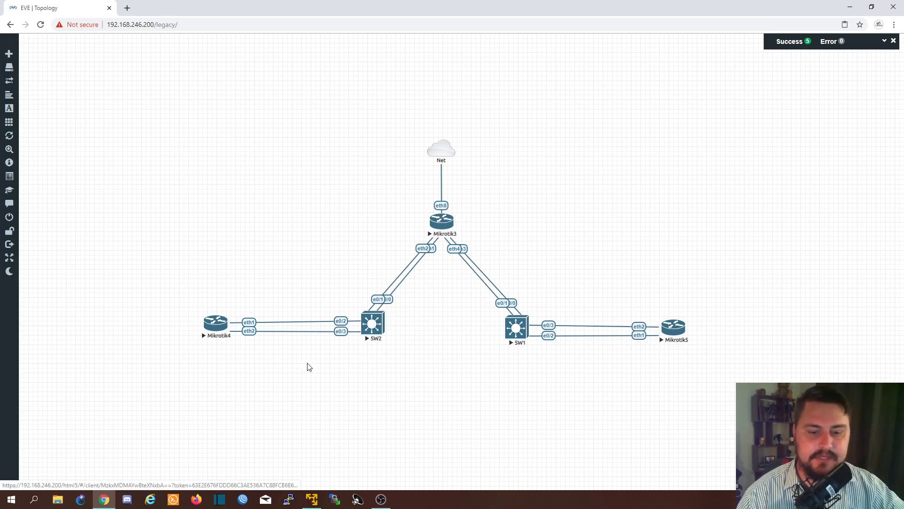
# - Reopen the Mikrotik3 console from the topology, bring up its prompt and maximize the console window
pyautogui.click(443, 228)
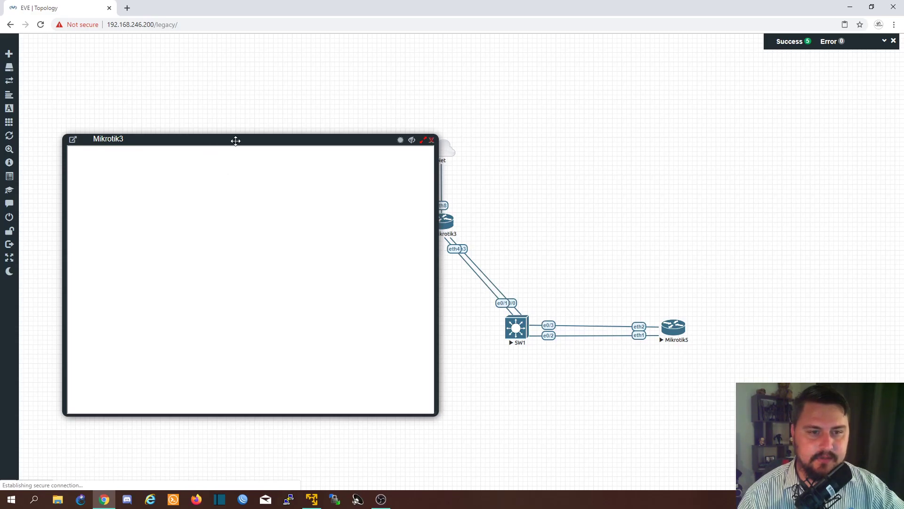
pyautogui.moveTo(236, 140); pyautogui.dragTo(328, 143)
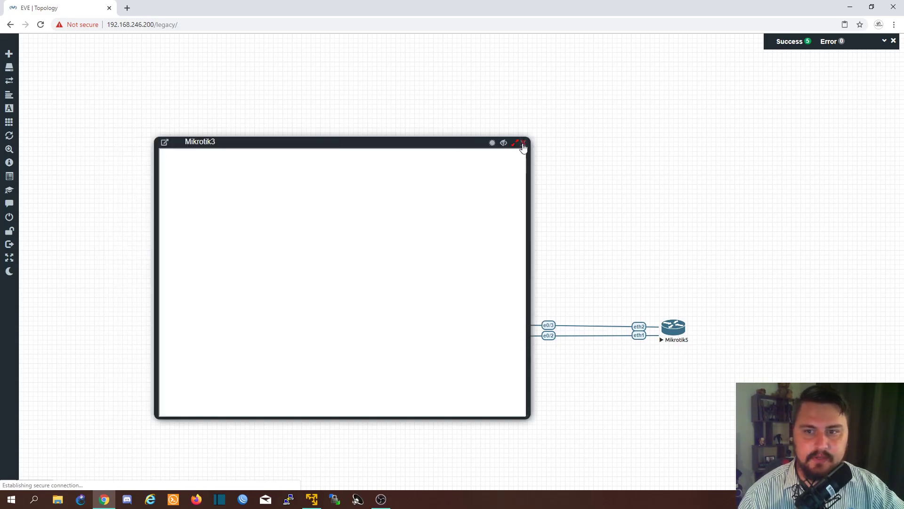
pyautogui.press('Return')
pyautogui.press('Return')
pyautogui.press('Return')
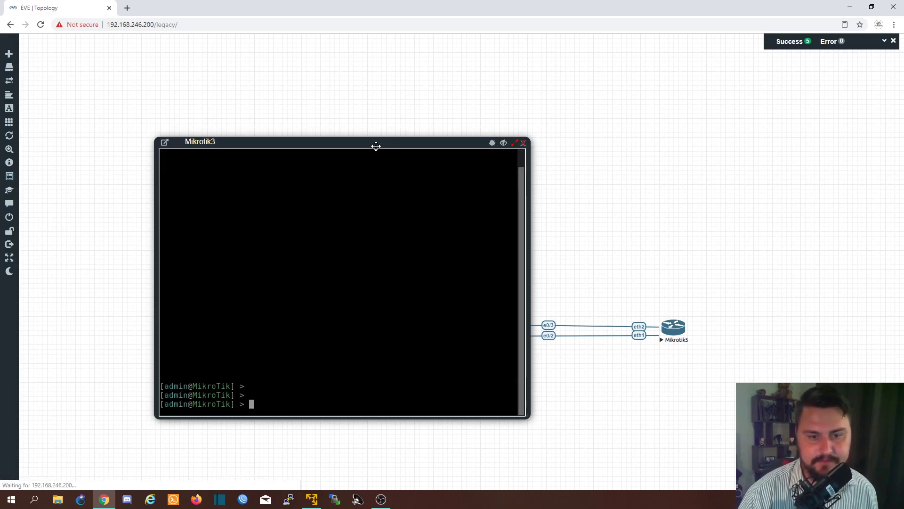
pyautogui.doubleClick(375, 143)
pyautogui.press('Return')
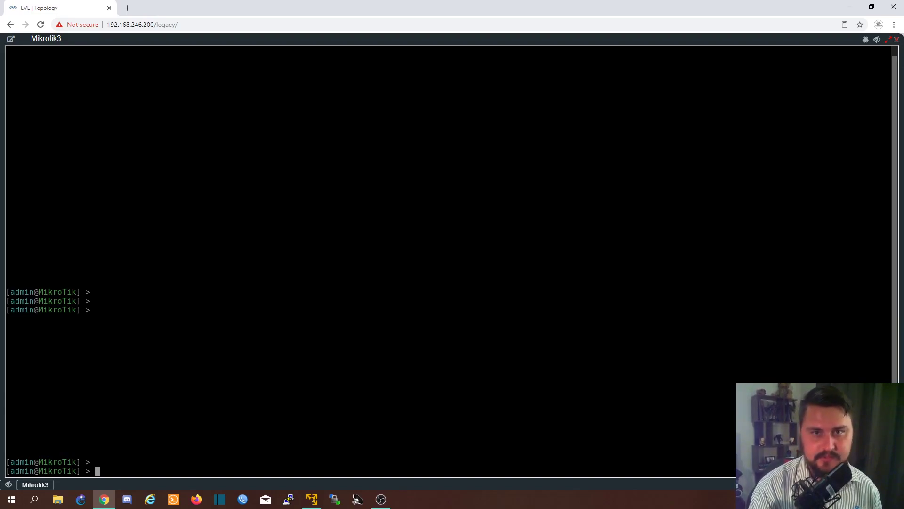
# - Try to add a VLAN interface named DATA with vlan-id 100 on PO_BRIDGE, consulting the command help for the parameters
pyautogui.write('interface vlan add')
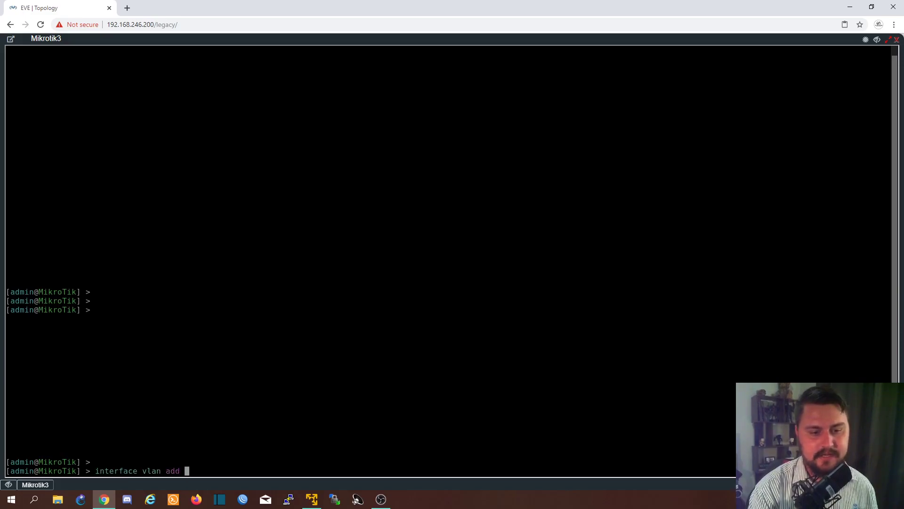
pyautogui.press('?')
pyautogui.write('vlan-id=100 ')
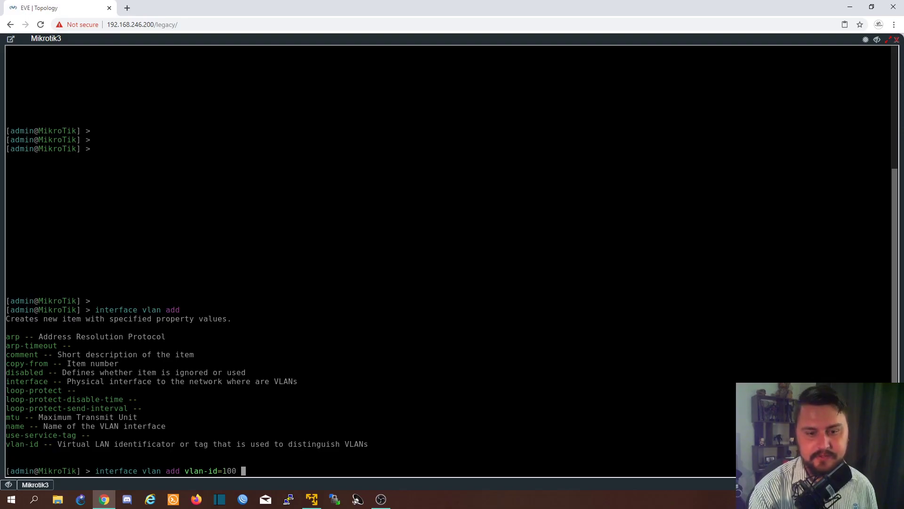
pyautogui.write('name=')
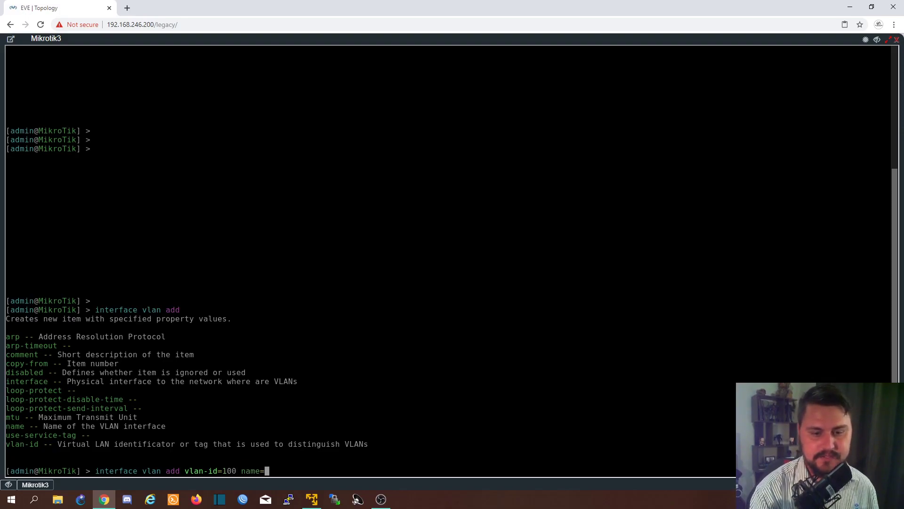
pyautogui.write('DATA interface=')
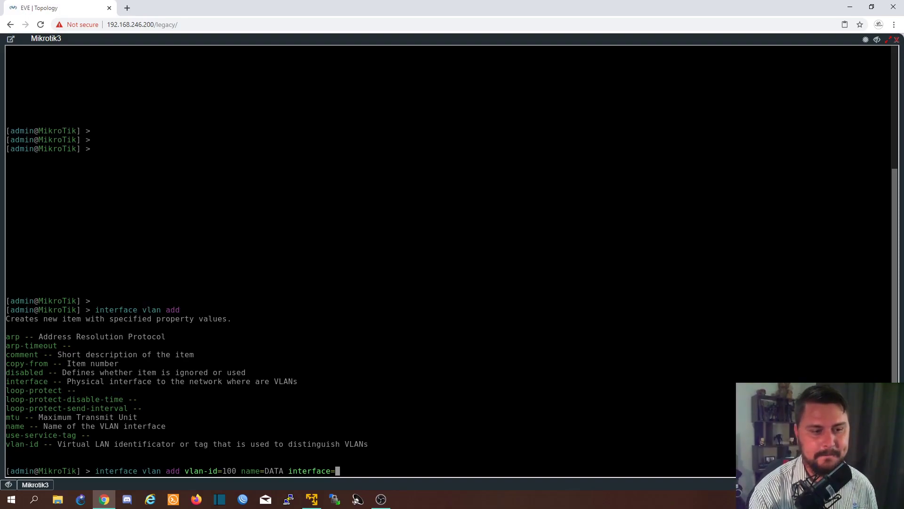
pyautogui.write('PO_BrR')
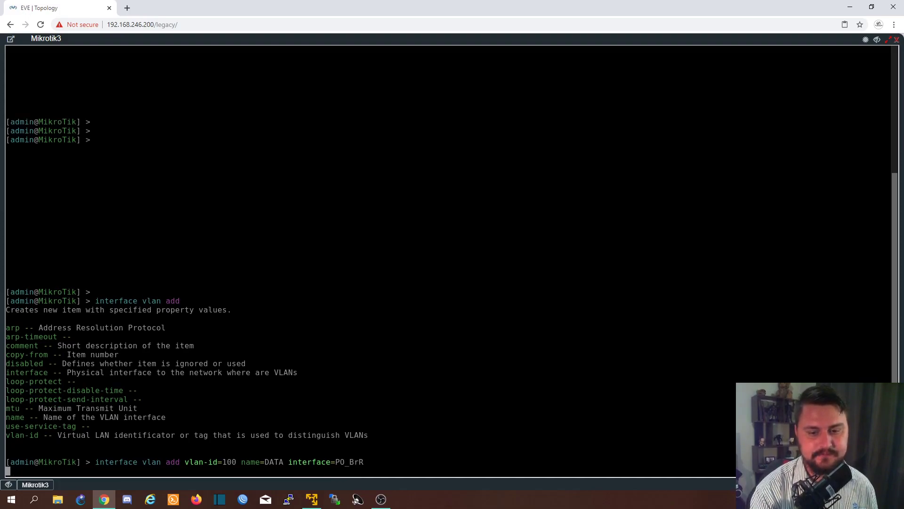
pyautogui.press('Tab')
pyautogui.press('Return')
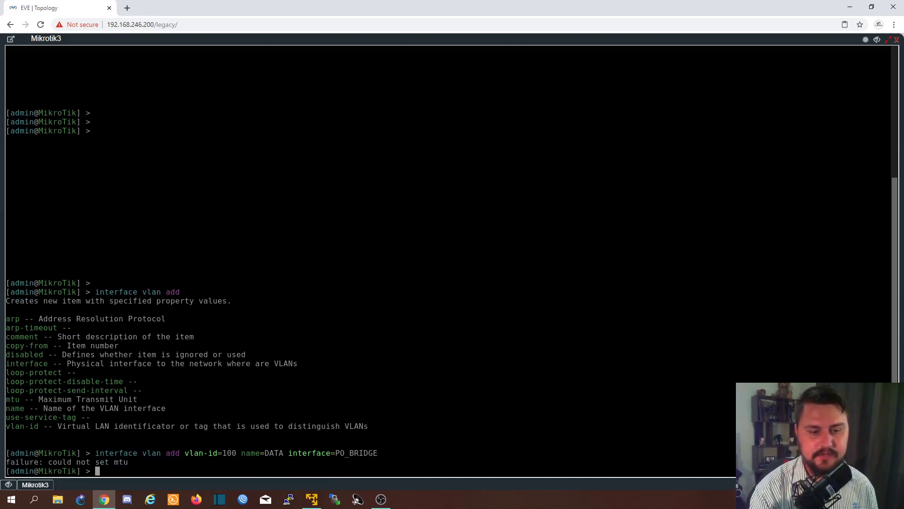
# - Add the VLAN interface DATA with vlan-id 100 on PO_BRIDGE, this time specifying an MTU of 1496
pyautogui.moveTo(134, 462); pyautogui.dragTo(72, 461)
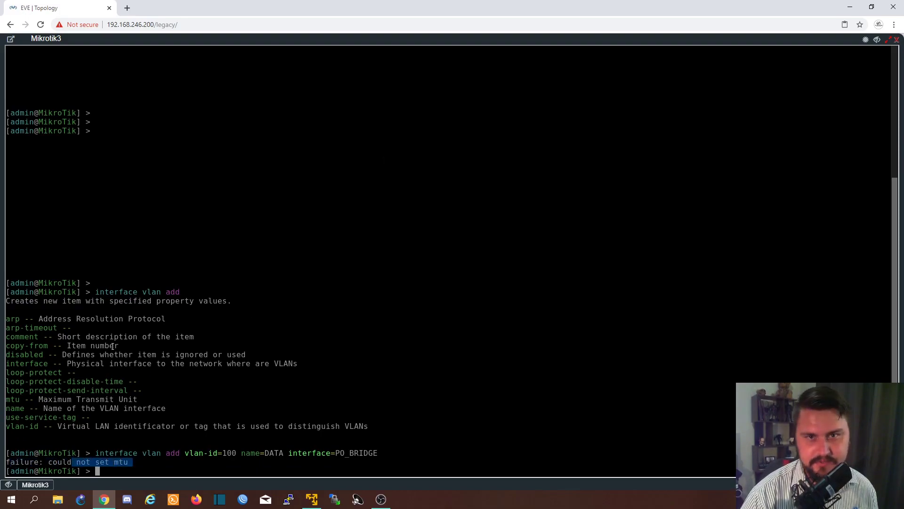
pyautogui.click(151, 330)
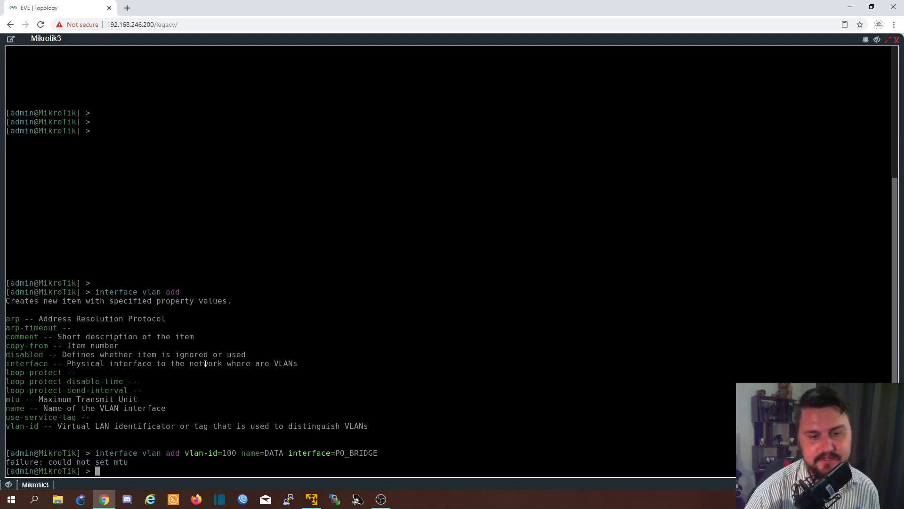
pyautogui.press('Up')
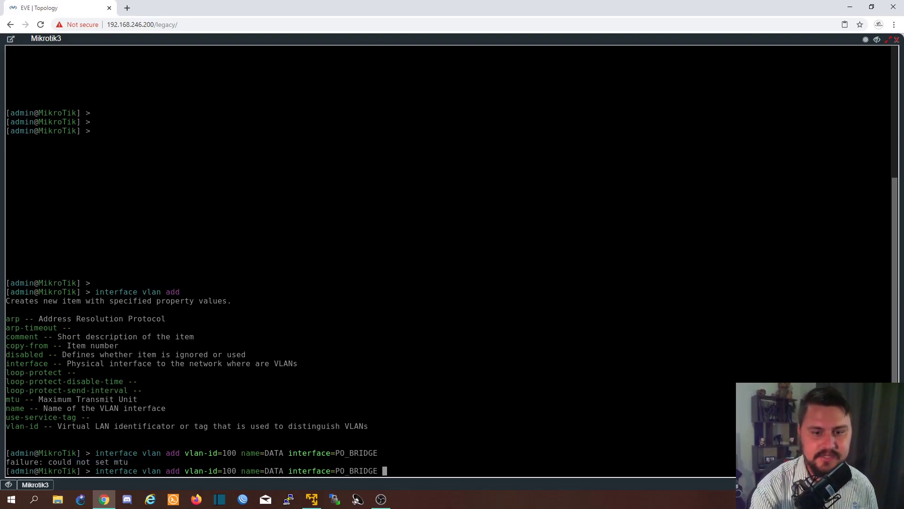
pyautogui.write('MTU')
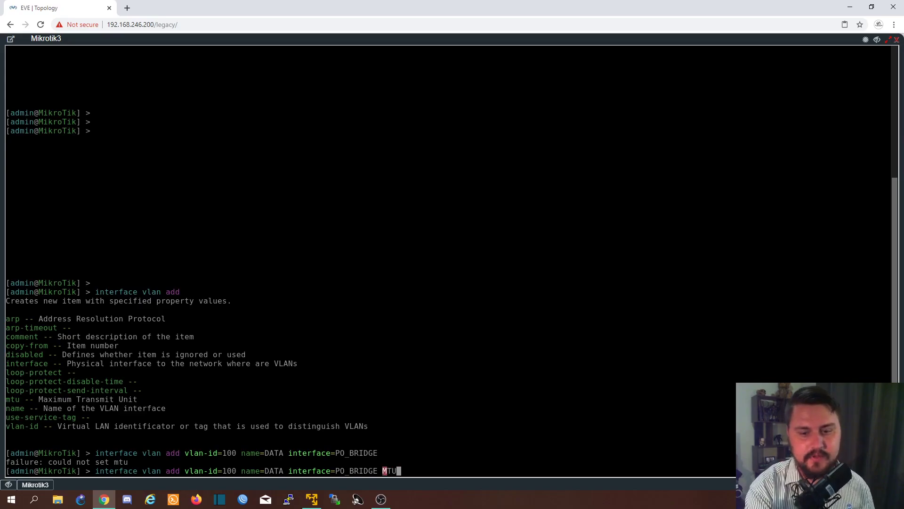
pyautogui.press('BackSpace')
pyautogui.press('BackSpace')
pyautogui.press('BackSpace')
pyautogui.write('mtu=')
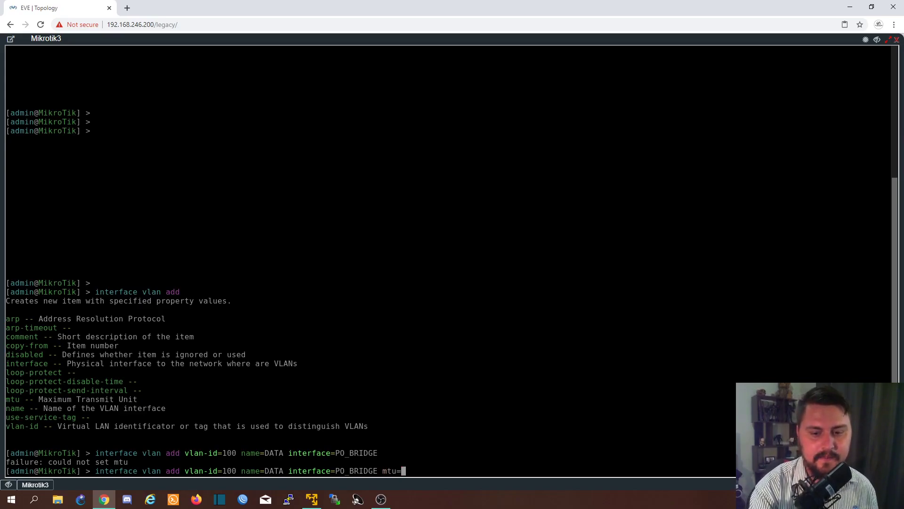
pyautogui.write('1492')
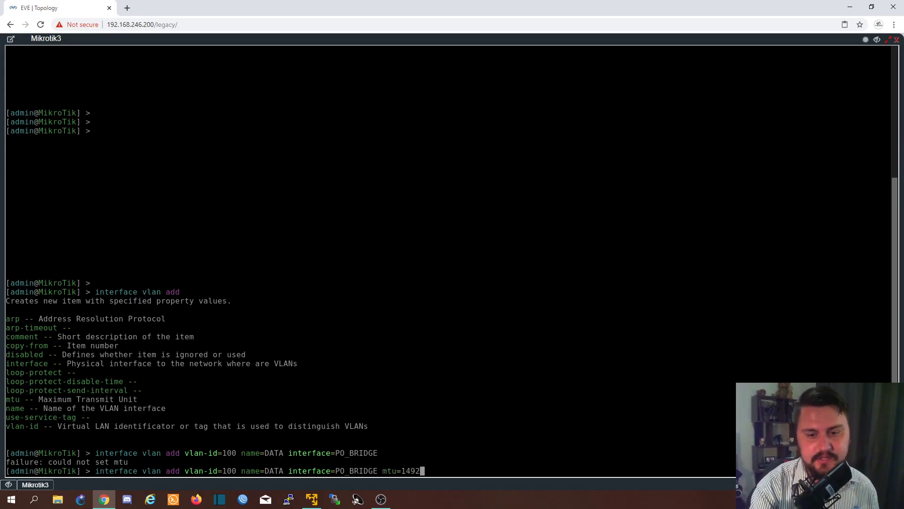
pyautogui.press('BackSpace')
pyautogui.write('6')
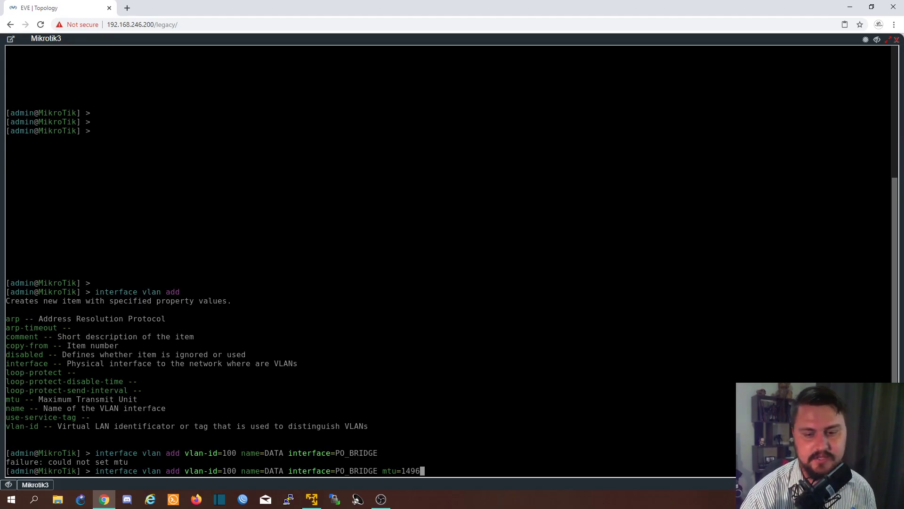
pyautogui.press('Return')
pyautogui.press('Return')
pyautogui.press('Return')
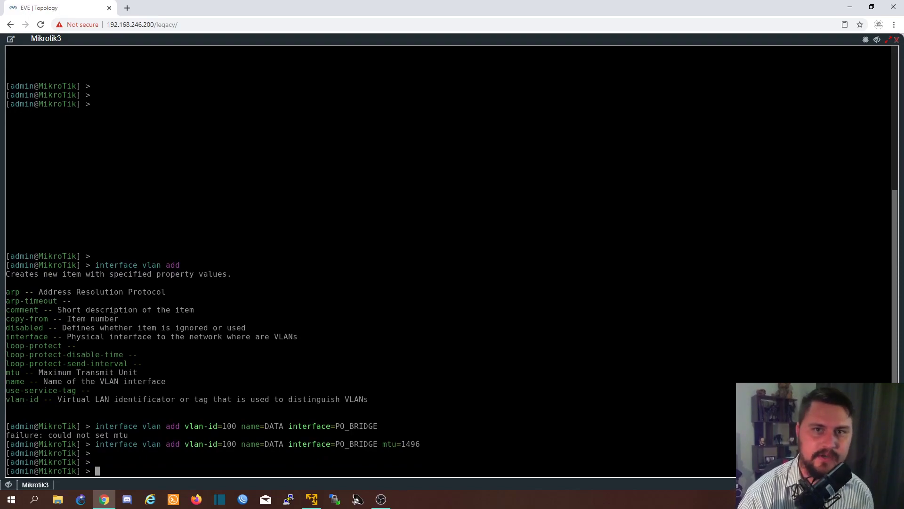
pyautogui.press('Up')
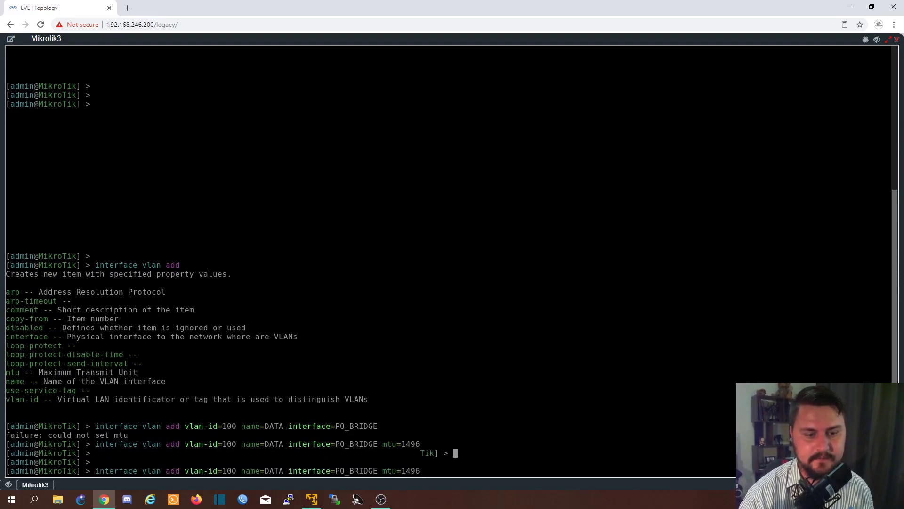
pyautogui.press('Return')
pyautogui.press('Return')
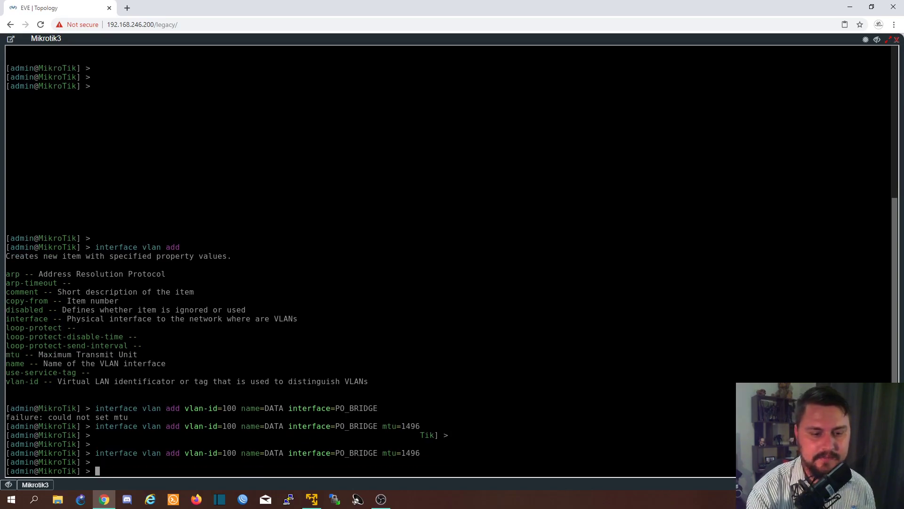
# - Assign the IP address 172.16.0.1/25 to the DATA interface on Mikrotik3
pyautogui.write('i')
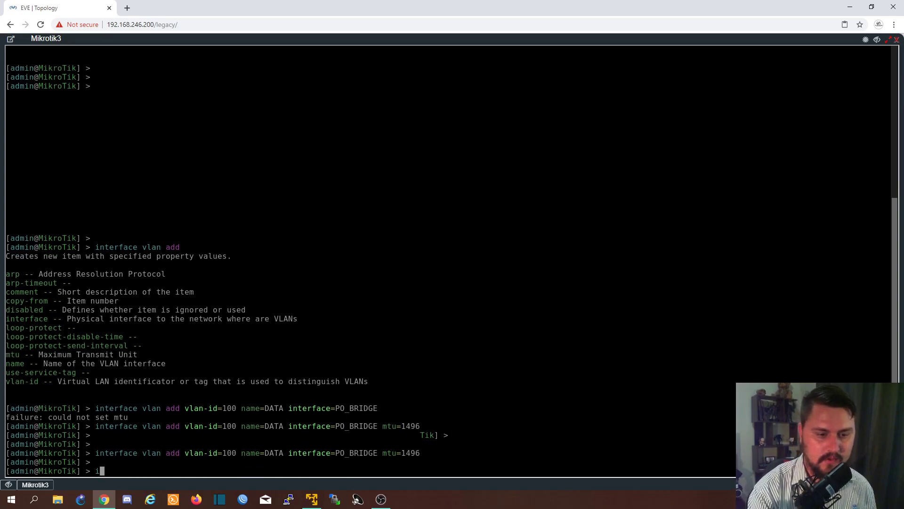
pyautogui.write('p address ')
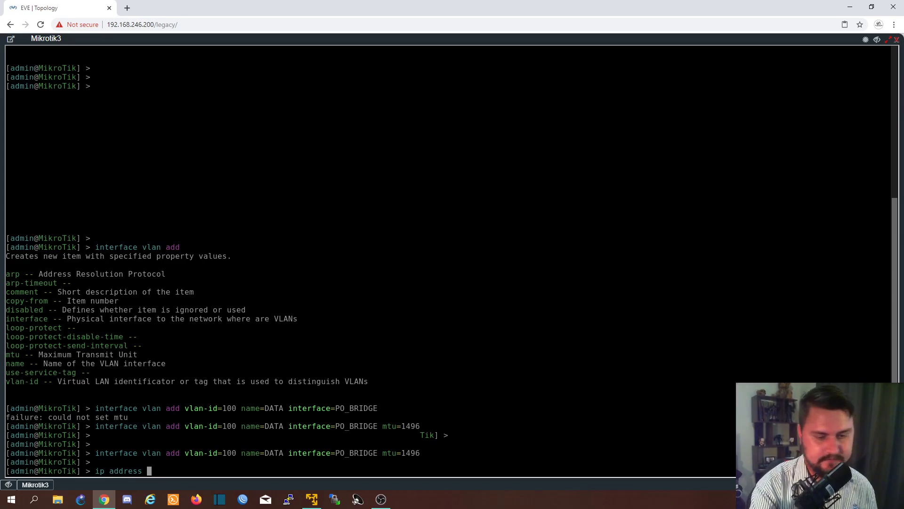
pyautogui.write('1')
pyautogui.press('BackSpace')
pyautogui.write('add address=172.16.0.1/25')
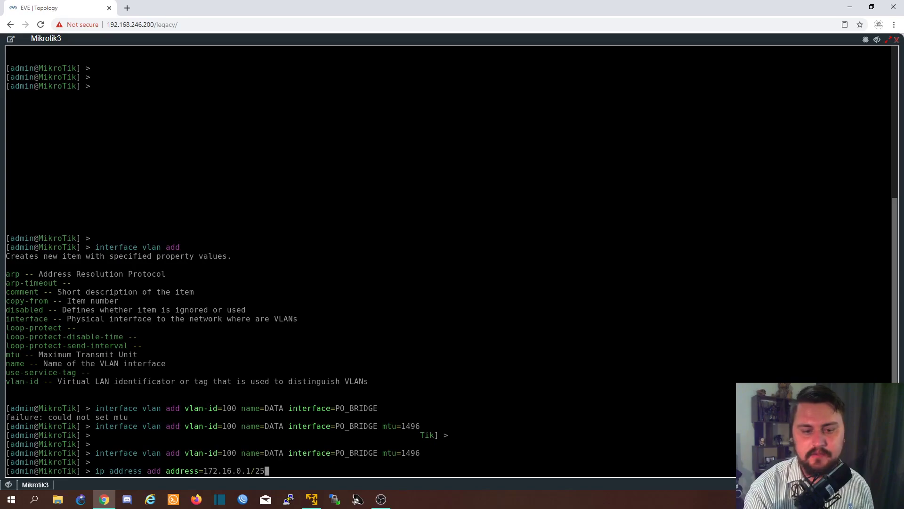
pyautogui.write(' interface=')
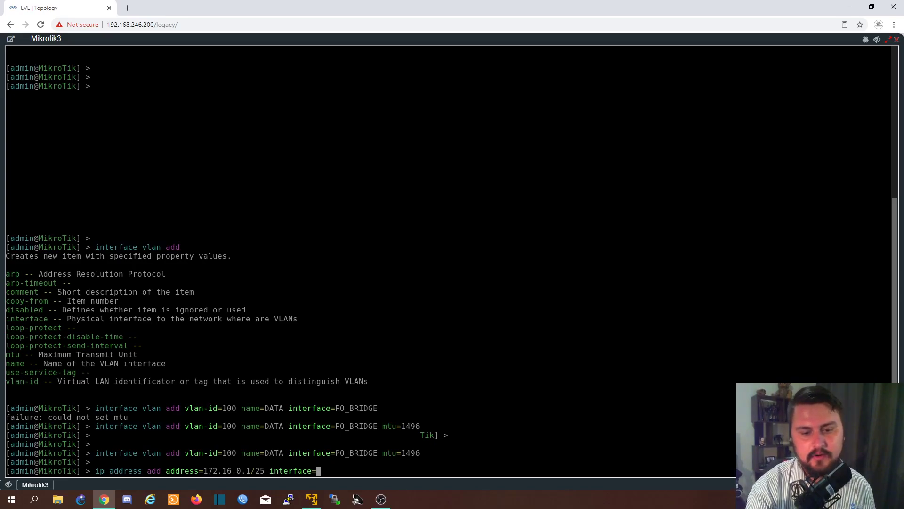
pyautogui.write('DATA')
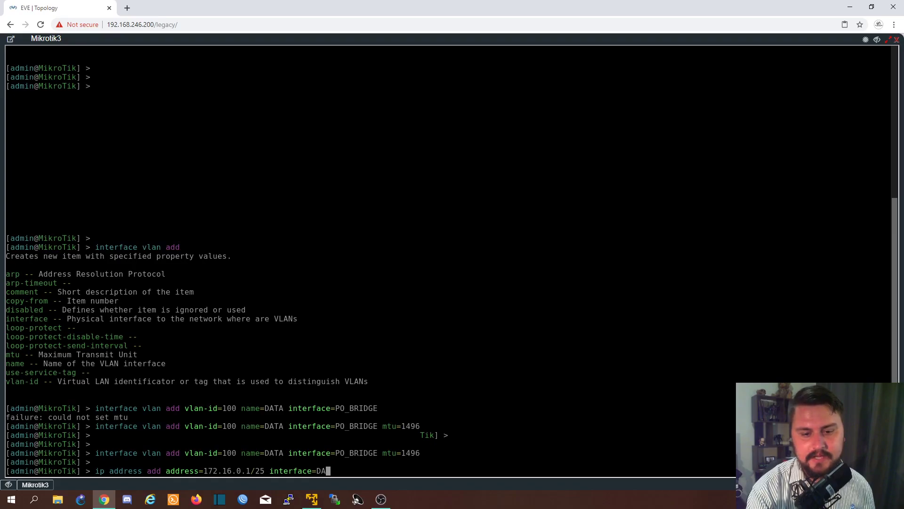
pyautogui.press('Return')
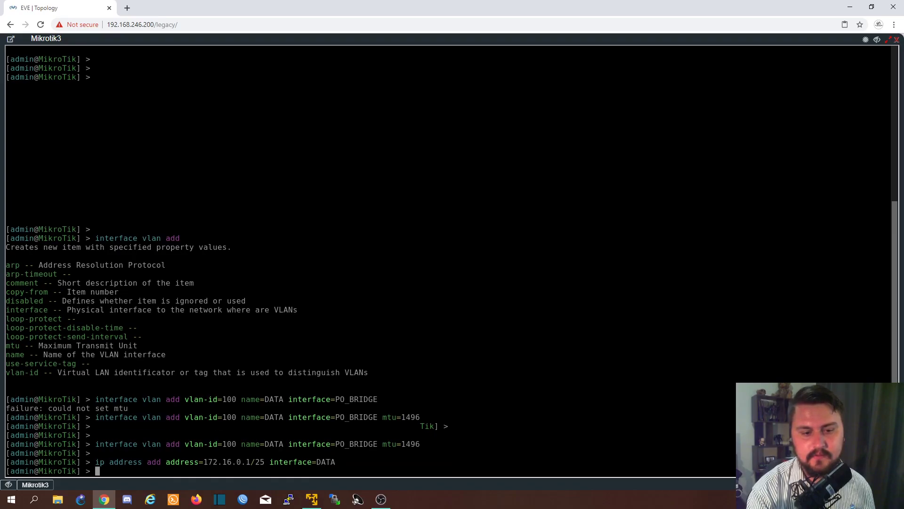
# - Ping 172.16.0.1 from Mikrotik3, stop it after a few replies and close the console
pyautogui.press('Return')
pyautogui.press('Return')
pyautogui.write('ping 172.16.0.1')
pyautogui.press('Return')
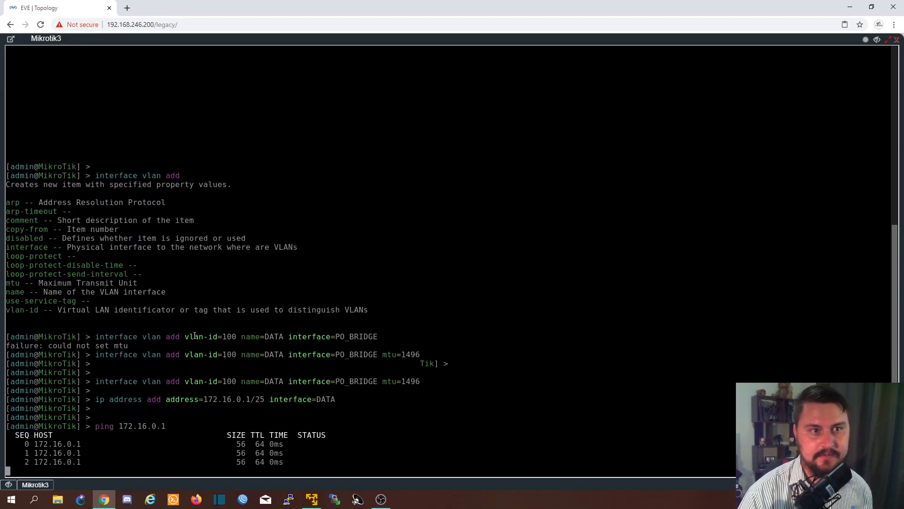
pyautogui.hotkey('ctrl', 'c')
pyautogui.click(896, 39)
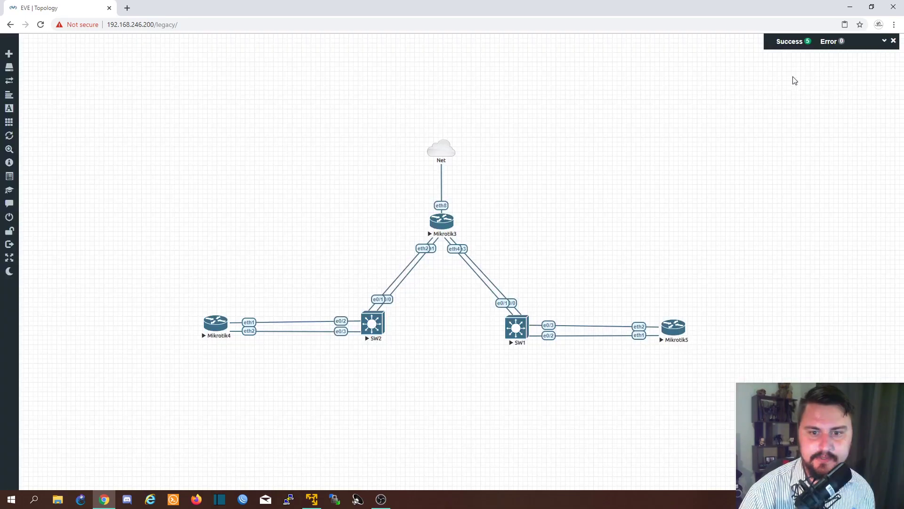
# - Open the SW2 console from the topology and enter privileged mode
pyautogui.click(372, 323)
pyautogui.press('Return')
pyautogui.write('en')
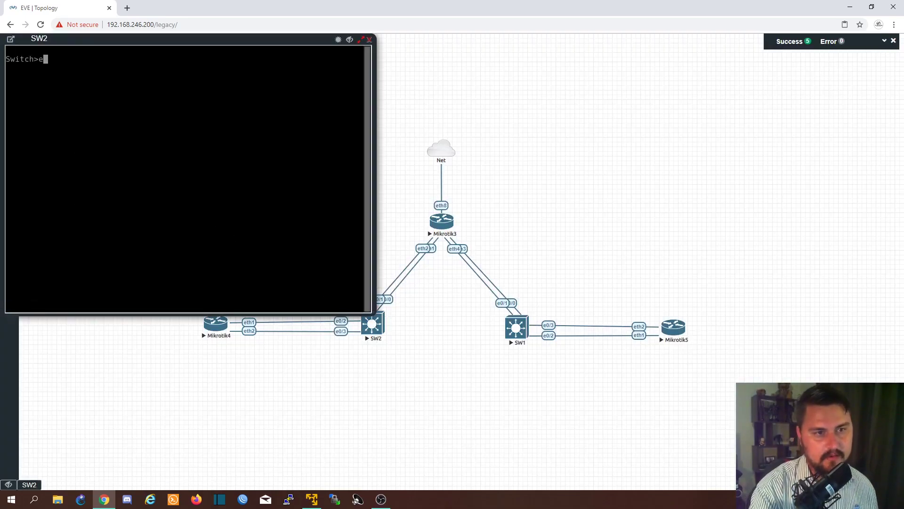
pyautogui.press('Return')
pyautogui.press('Return')
pyautogui.press('Return')
# - Show the brief IP interface list on SW2, check its Vlan100 entry and close the console
pyautogui.write('sh')
pyautogui.press('BackSpace')
pyautogui.press('BackSpace')
pyautogui.write('ow ip int br')
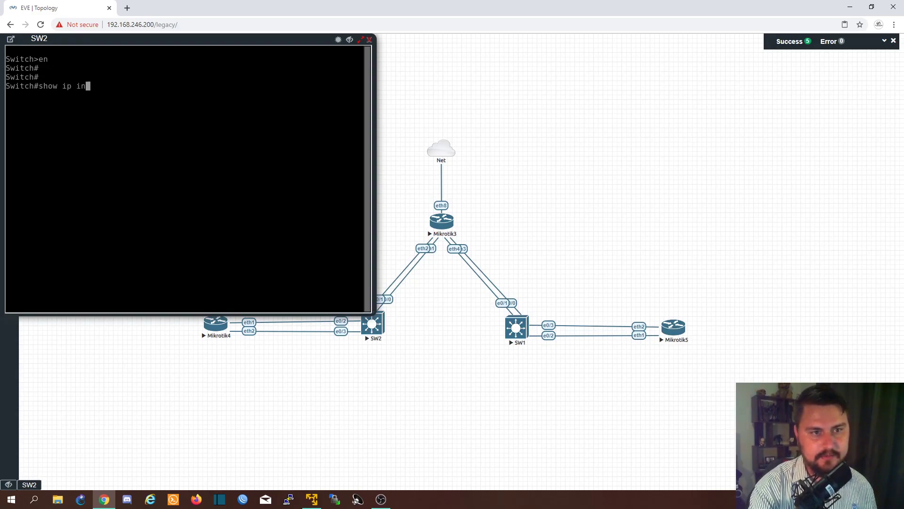
pyautogui.press('Return')
pyautogui.moveTo(16, 282); pyautogui.dragTo(48, 282)
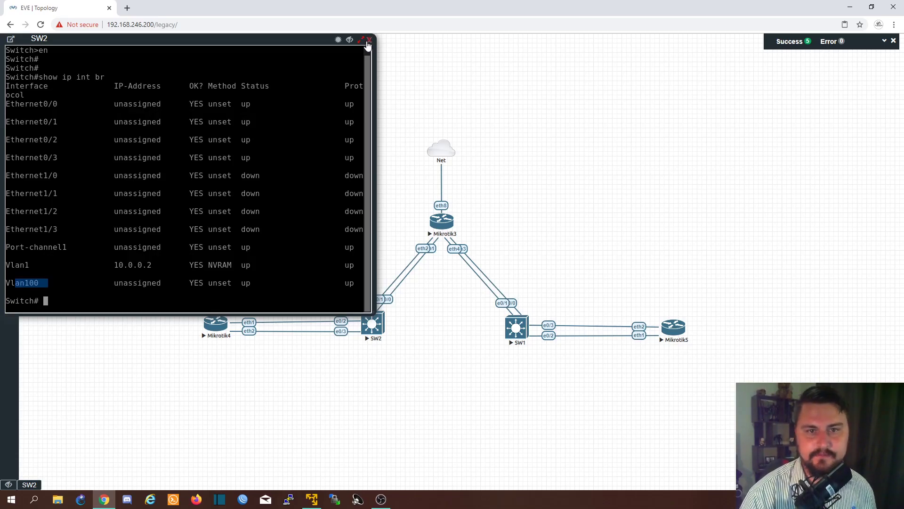
pyautogui.click(363, 40)
pyautogui.click(895, 41)
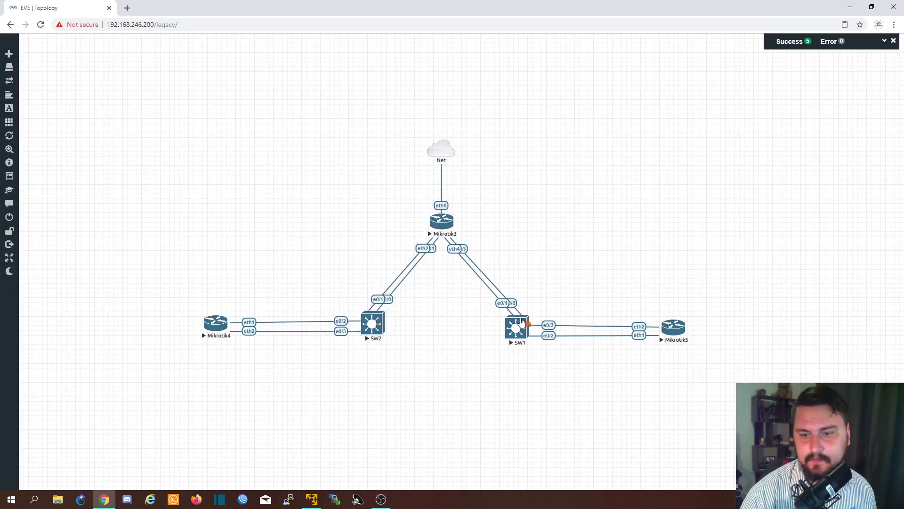
# - Open the SW1 console from the topology and show its brief IP interface list
pyautogui.click(527, 322)
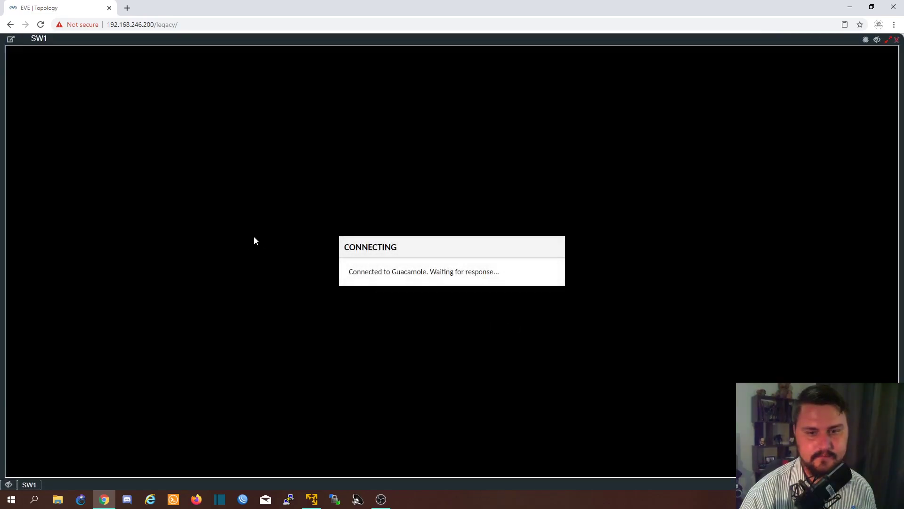
pyautogui.press('Return')
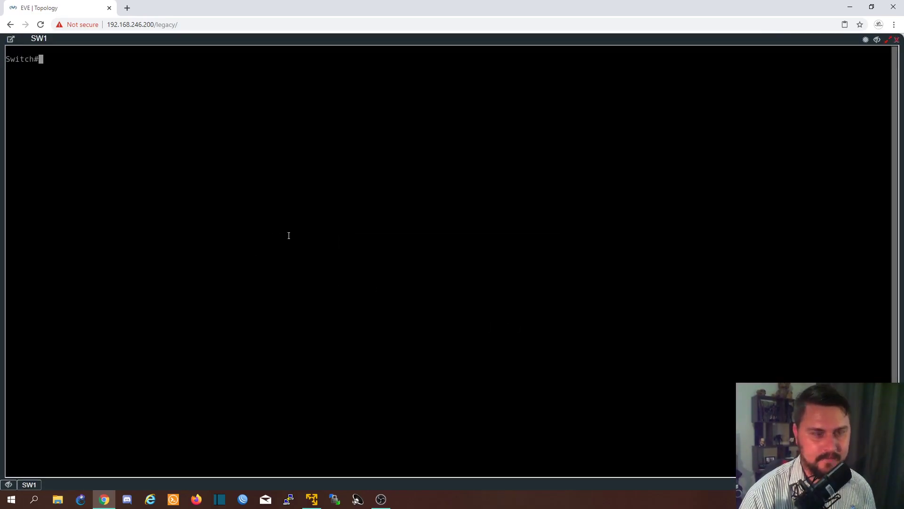
pyautogui.write('show ip int br')
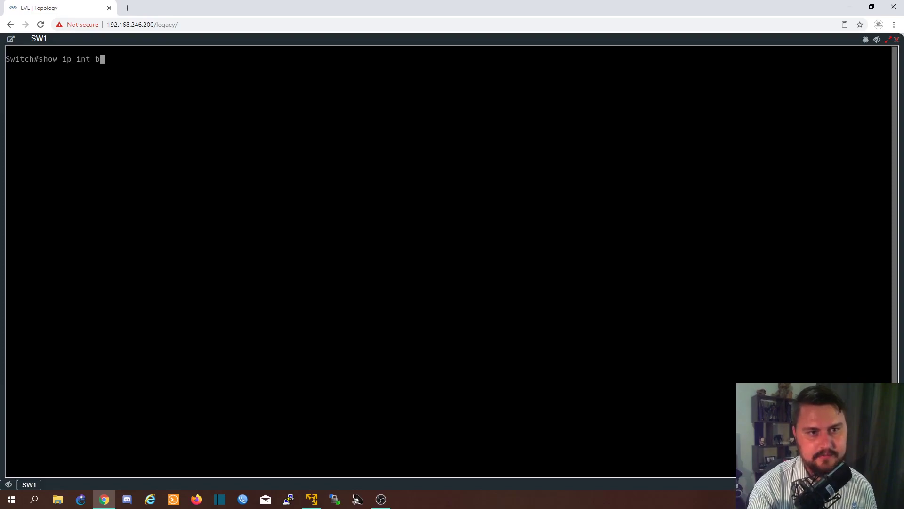
pyautogui.press('Return')
pyautogui.press('Return')
pyautogui.press('Return')
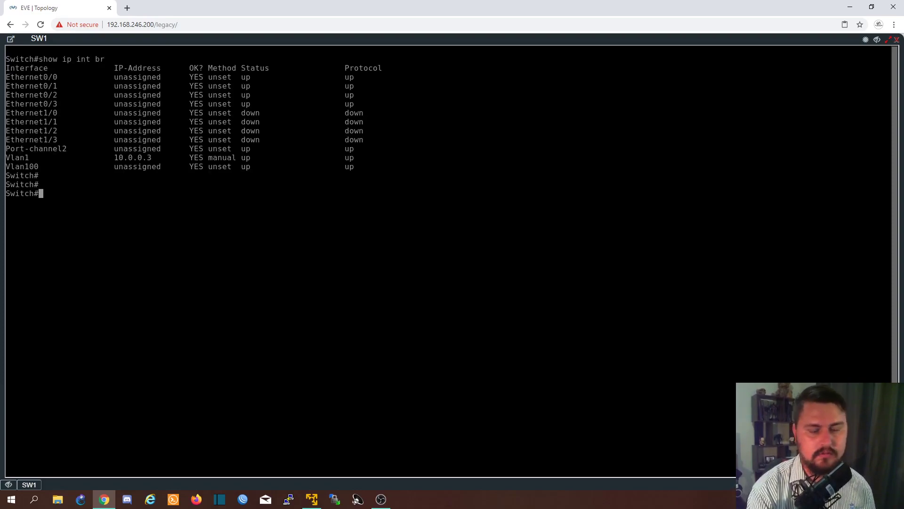
# - Enter global configuration mode on SW1 and remove the VLAN 100 interface
pyautogui.write('config t')
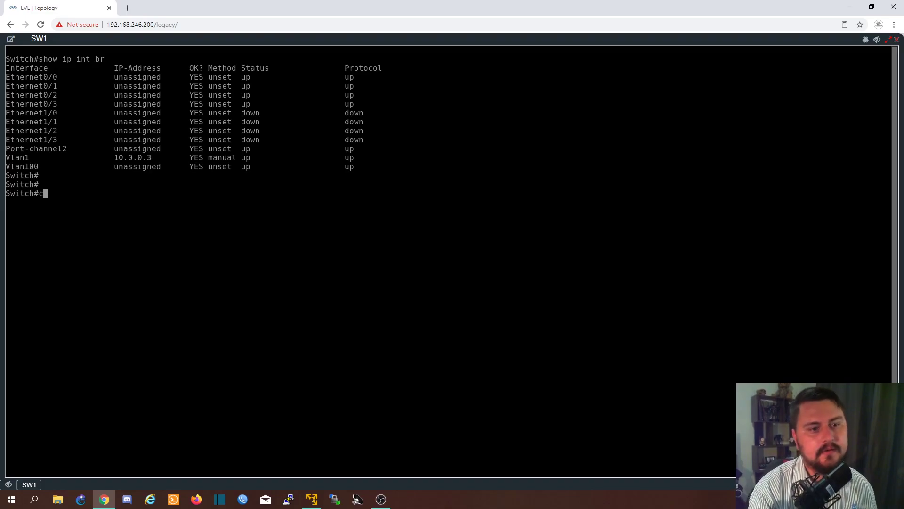
pyautogui.press('Return')
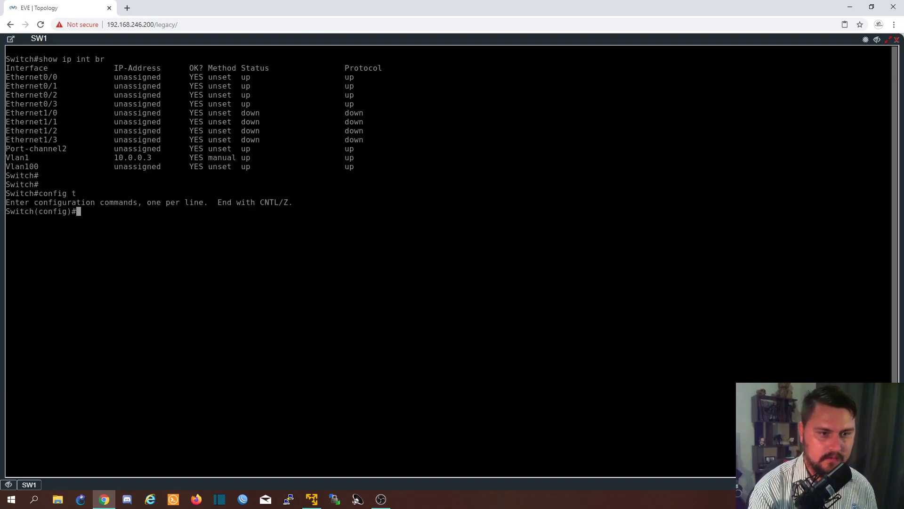
pyautogui.write('int no vlan 100')
pyautogui.press('Return')
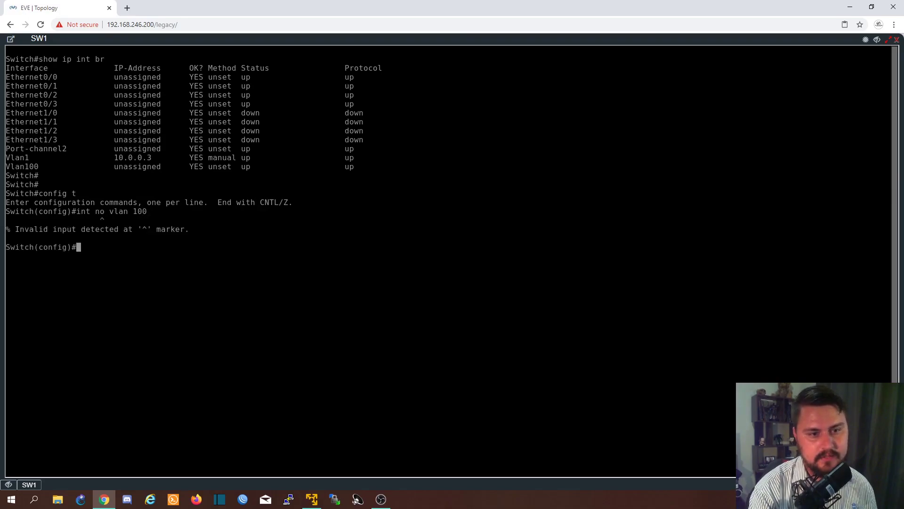
pyautogui.press('Up')
pyautogui.press('Left')
pyautogui.press('Left')
pyautogui.press('Left')
pyautogui.press('Left')
pyautogui.press('Left')
pyautogui.press('Left')
pyautogui.press('Left')
pyautogui.press('Left')
pyautogui.press('BackSpace')
pyautogui.press('BackSpace')
pyautogui.press('BackSpace')
pyautogui.press('BackSpace')
pyautogui.press('BackSpace')
pyautogui.press('BackSpace')
pyautogui.press('BackSpace')
pyautogui.write('no int')
pyautogui.press('Return')
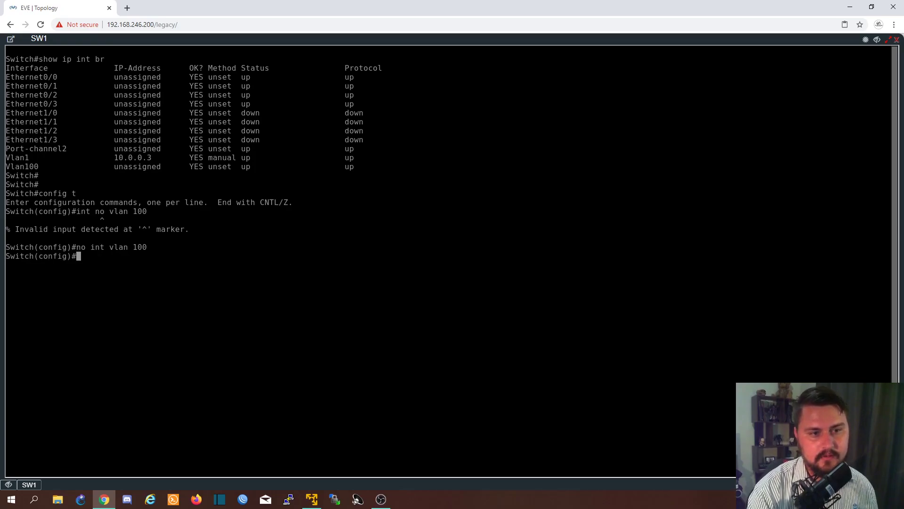
# - Leave configuration mode on SW1 and save the running configuration
pyautogui.hotkey('ctrl', 'z')
pyautogui.write('wr')
pyautogui.press('Return')
# - Show SW1's brief IP interface list again to check whether Vlan100 is still present
pyautogui.write('show ')
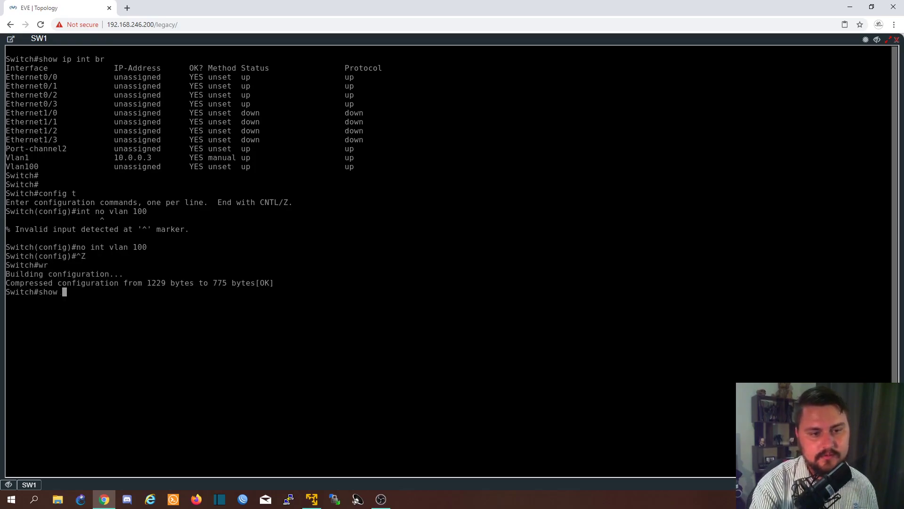
pyautogui.write('ip int br')
pyautogui.press('Return')
pyautogui.press('Return')
pyautogui.press('Return')
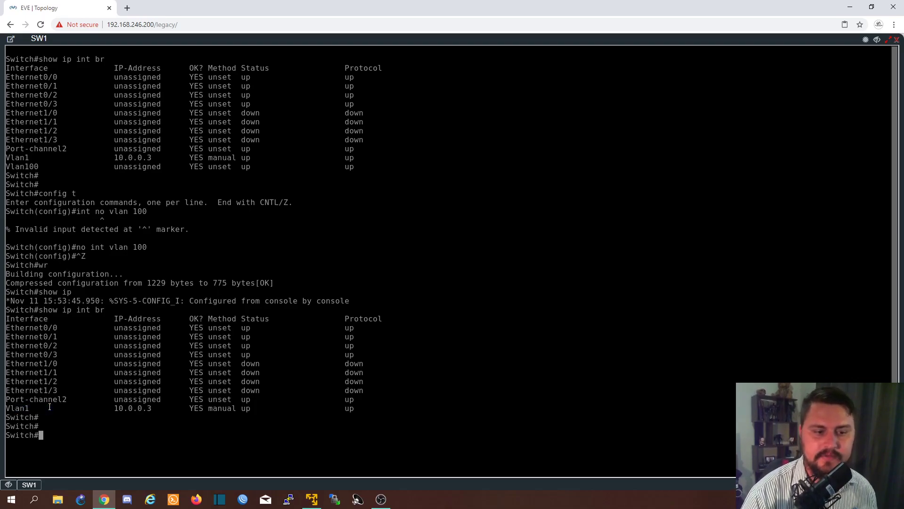
# - Enter global configuration mode on SW1 and create the VLAN 100 interface
pyautogui.write('config t')
pyautogui.press('Return')
pyautogui.write('int vlan 100')
pyautogui.press('Return')
# - Assign IP address 172.16.0.50 with subnet mask 255.255.255.128 to the VLAN 100 interface
pyautogui.write('ip add')
pyautogui.press('Tab')
pyautogui.write('1')
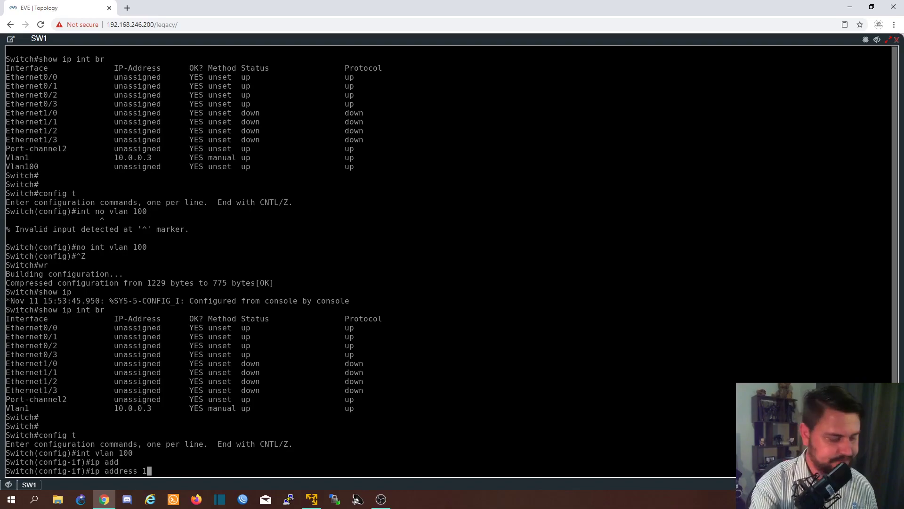
pyautogui.write('72.16.')
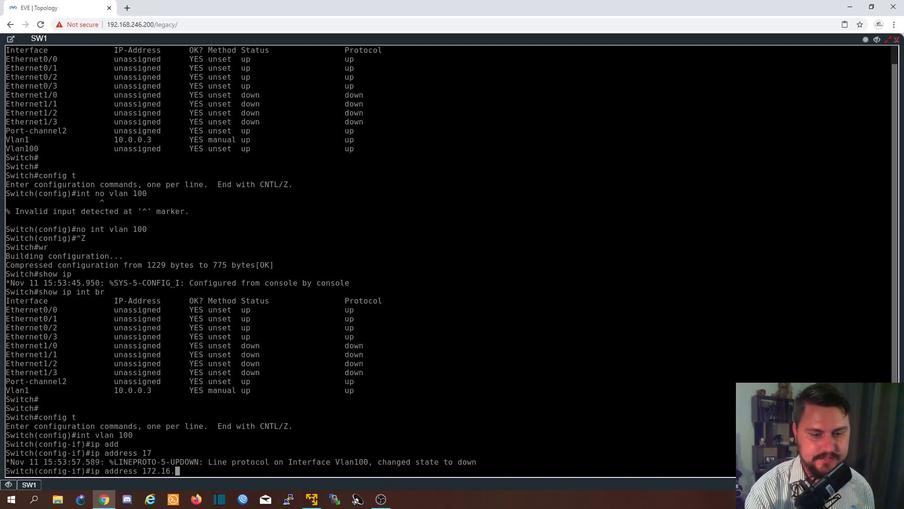
pyautogui.write('0.')
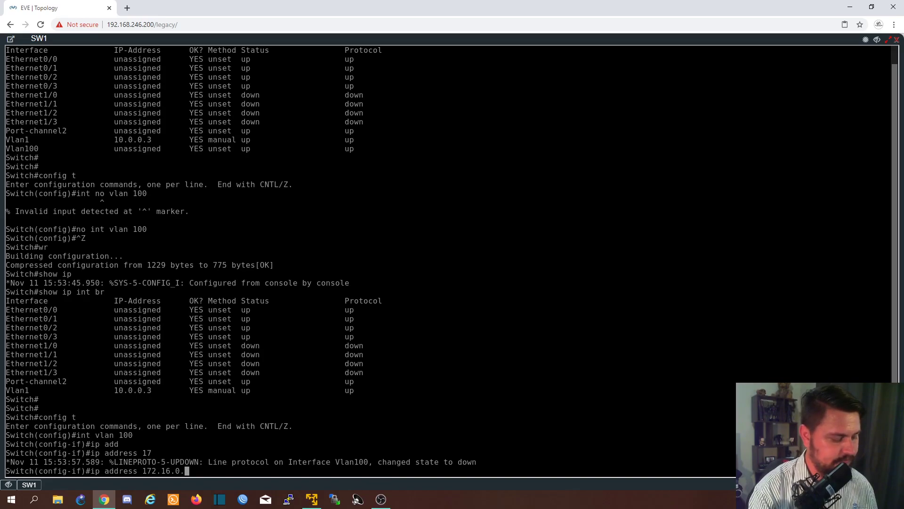
pyautogui.write('50 255.255.255.128')
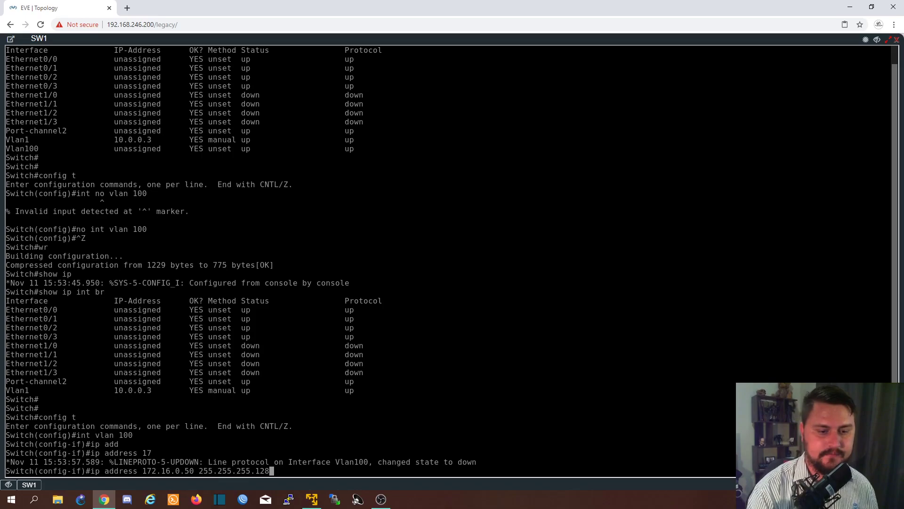
pyautogui.press('Return')
# - Enable the VLAN 100 interface with no shutdown and return to global configuration mode
pyautogui.write('no shut')
pyautogui.press('Return')
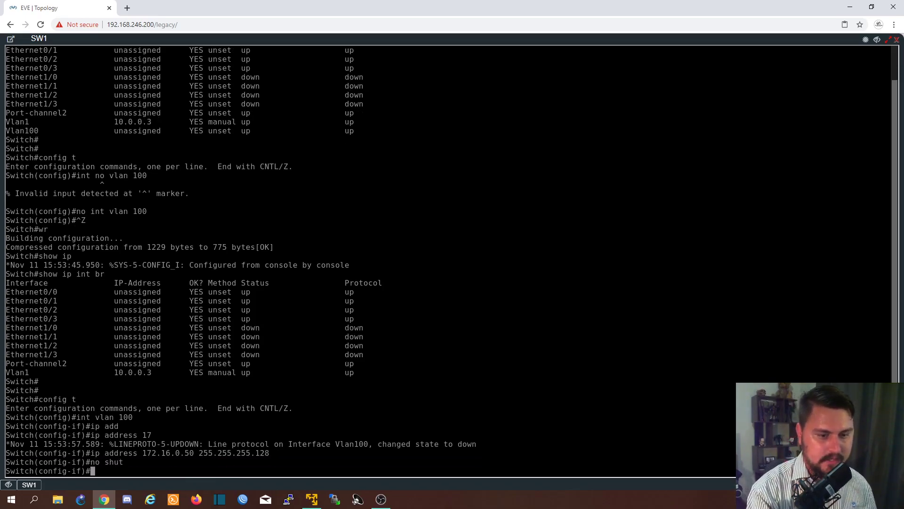
pyautogui.write('exit')
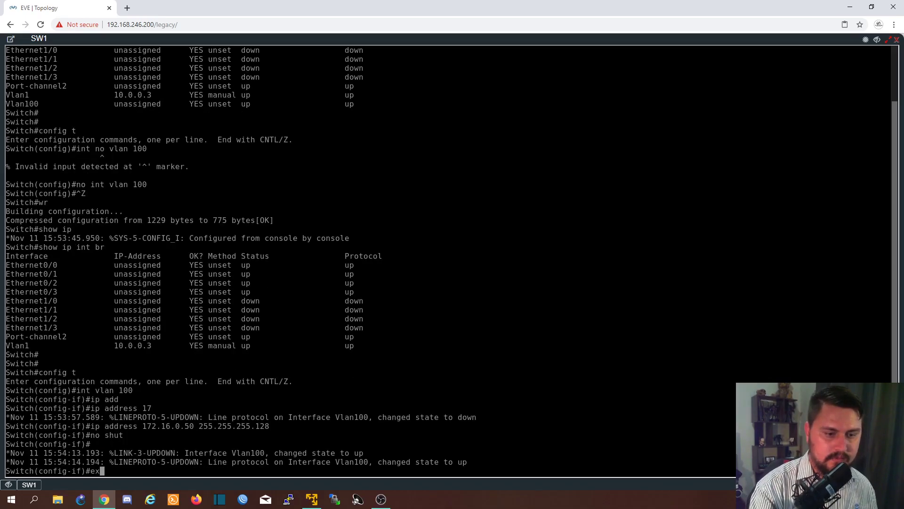
pyautogui.press('Return')
# - Define VLAN 100 on SW1, name it DATA, and exit VLAN configuration
pyautogui.write('vl')
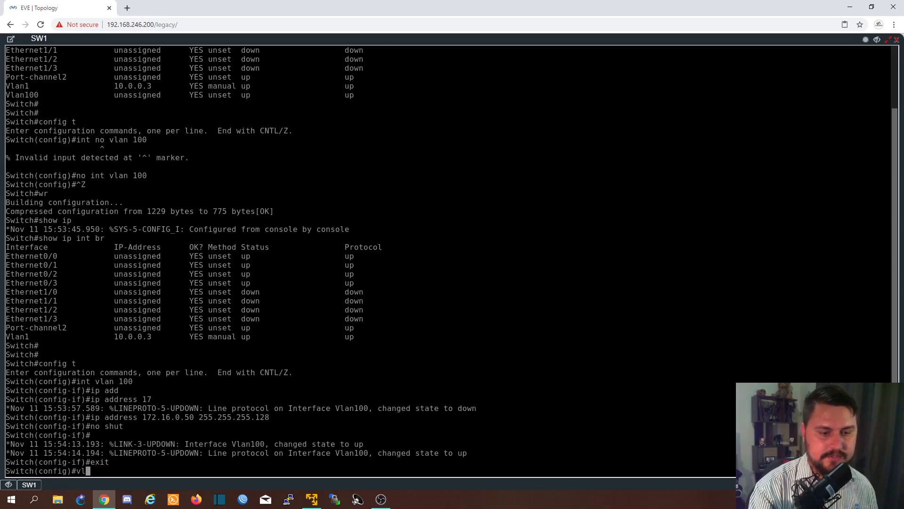
pyautogui.press('Tab')
pyautogui.write('100')
pyautogui.press('Return')
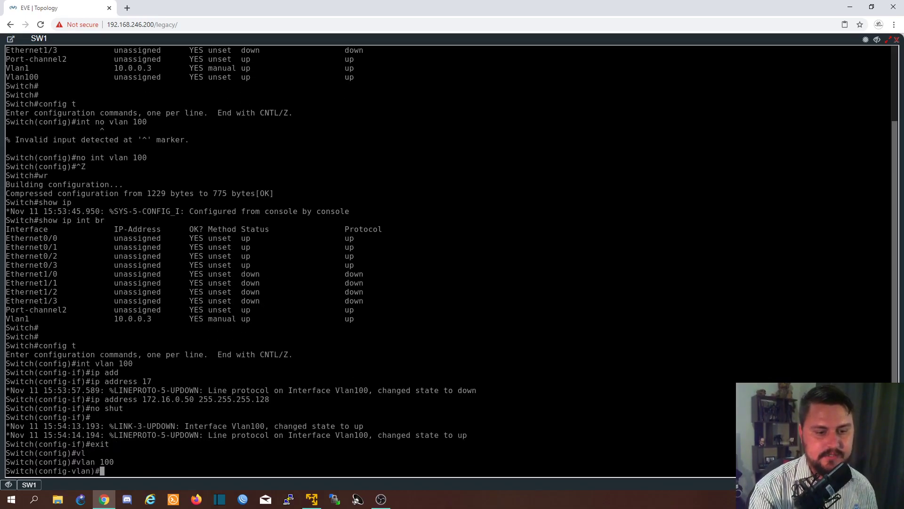
pyautogui.write('na')
pyautogui.press('Tab')
pyautogui.write('DATA')
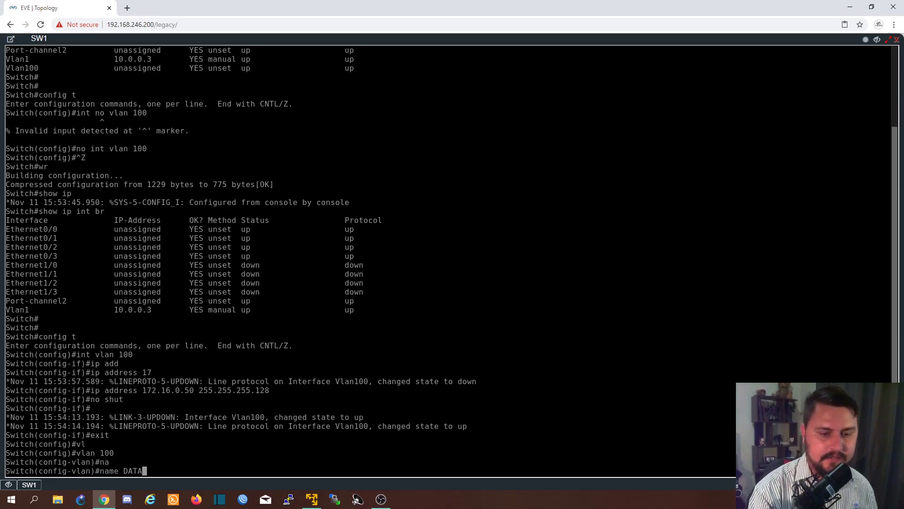
pyautogui.press('Return')
pyautogui.write('n')
pyautogui.press('BackSpace')
pyautogui.write('exit')
pyautogui.press('Return')
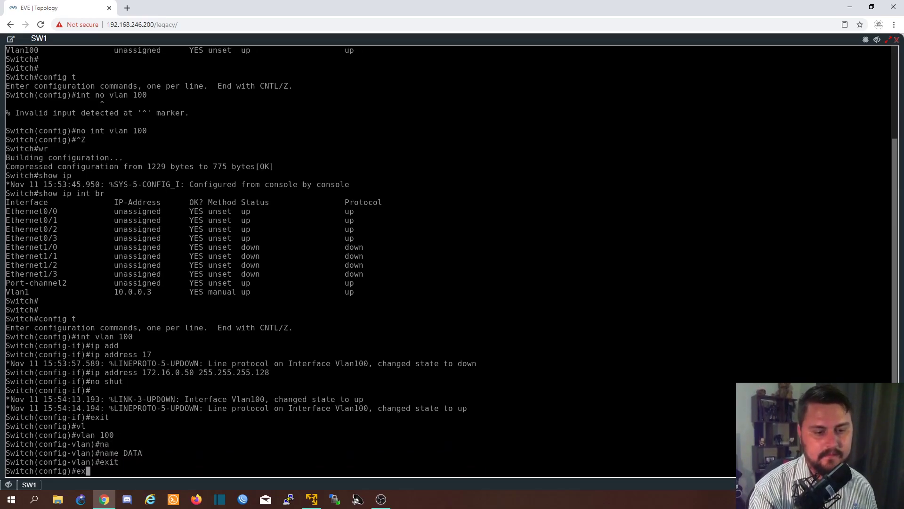
# - Leave global configuration mode on SW1 and write the new VLAN 100 configuration to memory
pyautogui.write('exit')
pyautogui.press('Return')
pyautogui.write('wr')
pyautogui.press('Return')
pyautogui.press('Return')
pyautogui.press('Return')
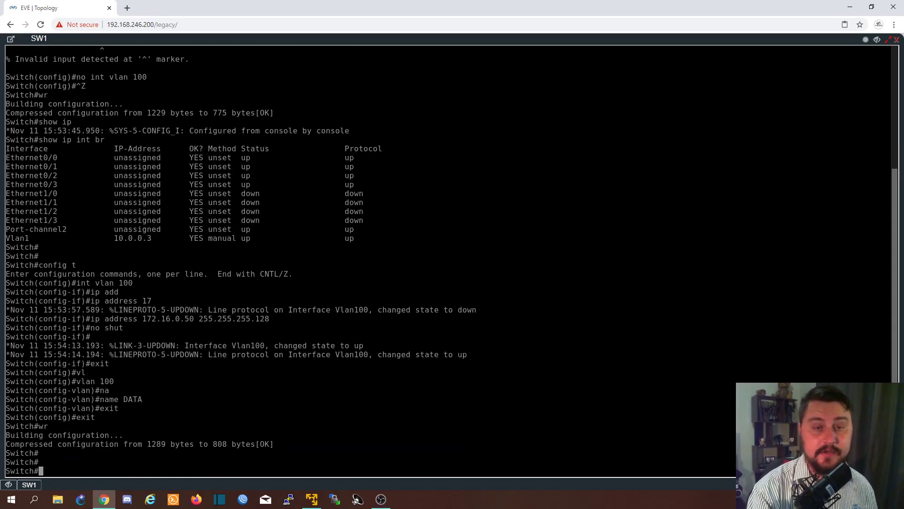
pyautogui.press('Return')
pyautogui.press('Return')
# - Show SW1's CDP neighbors
pyautogui.write('sh')
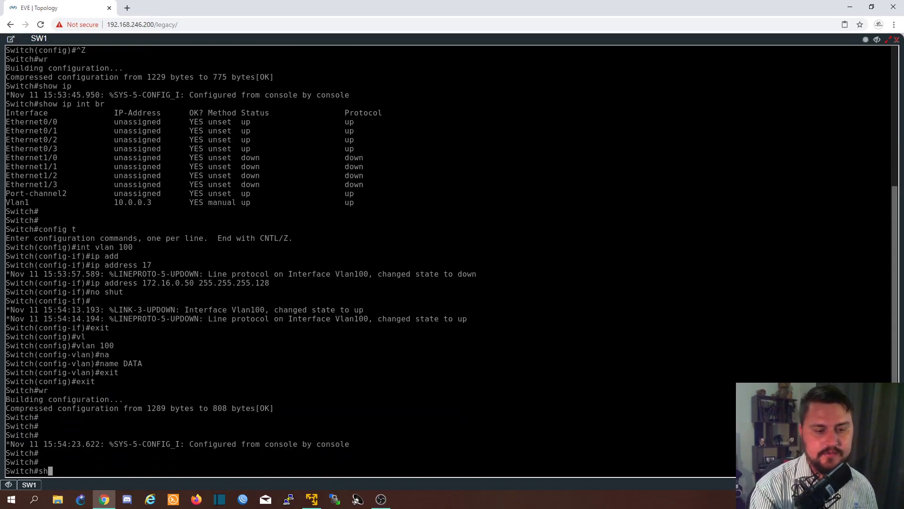
pyautogui.write('ow cdp ne')
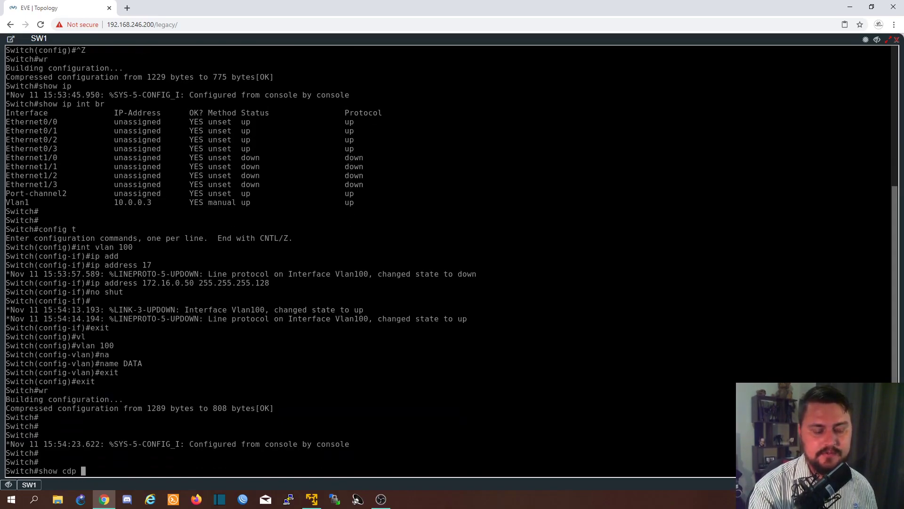
pyautogui.press('Tab')
pyautogui.press('Return')
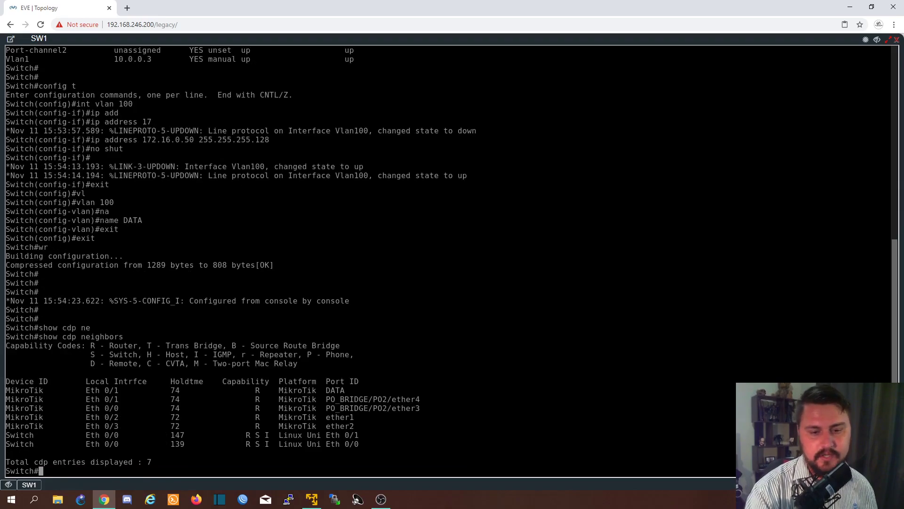
# - Ping 172.16.0.1 from SW1 twice to test connectivity over VLAN 100
pyautogui.press('Return')
pyautogui.write('ping 172.16.0.1')
pyautogui.press('Return')
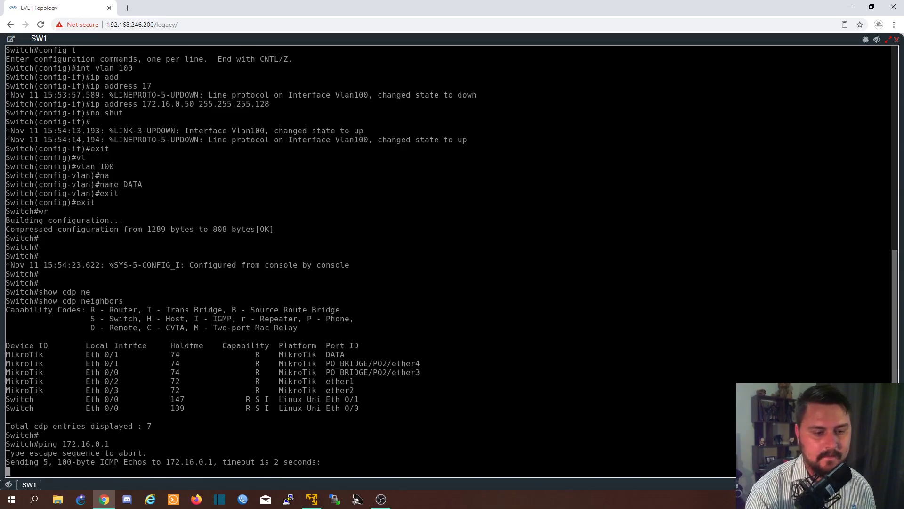
pyautogui.press('Up')
pyautogui.press('Return')
# - Show the VLAN table on SW1 to check VLAN 100 and its port assignments
pyautogui.write('shwo vl')
pyautogui.press('Tab')
pyautogui.press('BackSpace')
pyautogui.press('BackSpace')
pyautogui.press('BackSpace')
pyautogui.press('BackSpace')
pyautogui.press('BackSpace')
pyautogui.write('ow vl')
pyautogui.press('Tab')
pyautogui.press('Return')
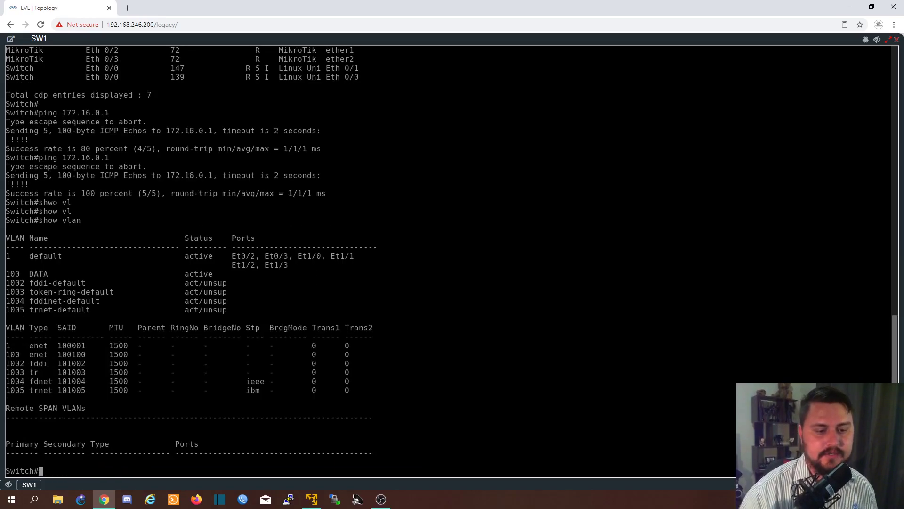